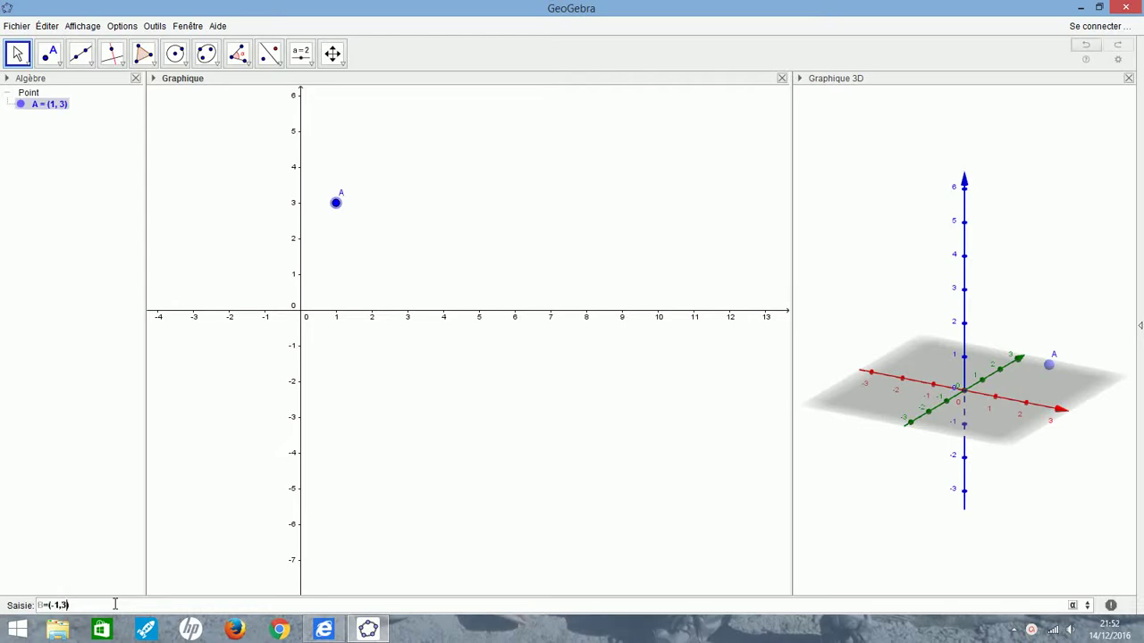
- Create point B at (-1, 3) and construct a regular polygon with 5 vertices starting from points A and B
{"action": "key", "text": "Return"}
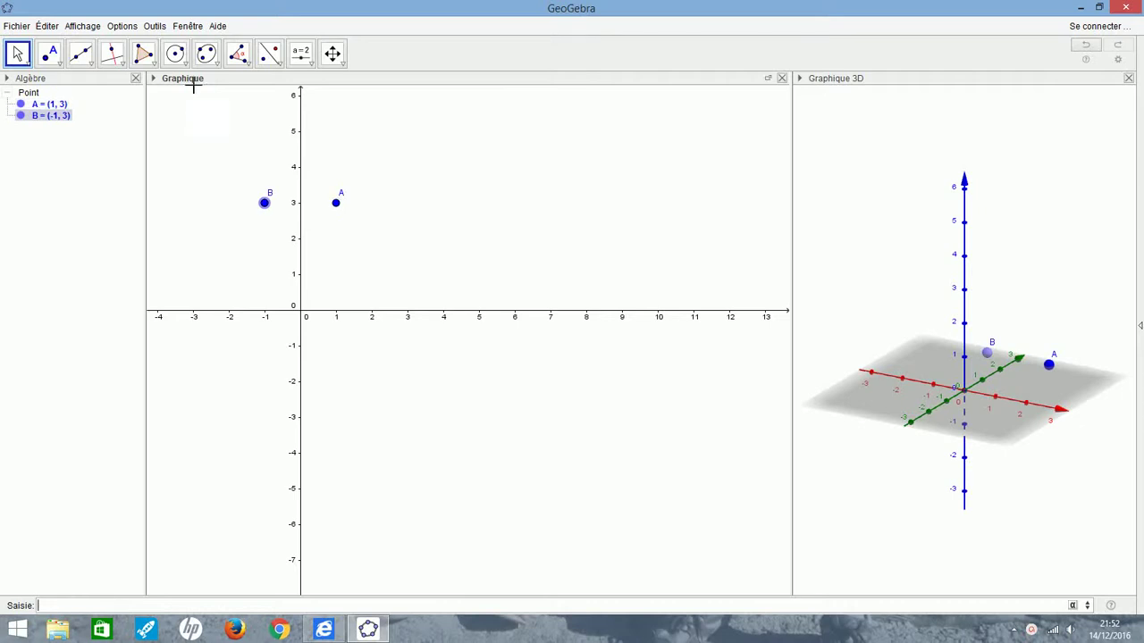
{"action": "left_click", "coordinate": [154, 68]}
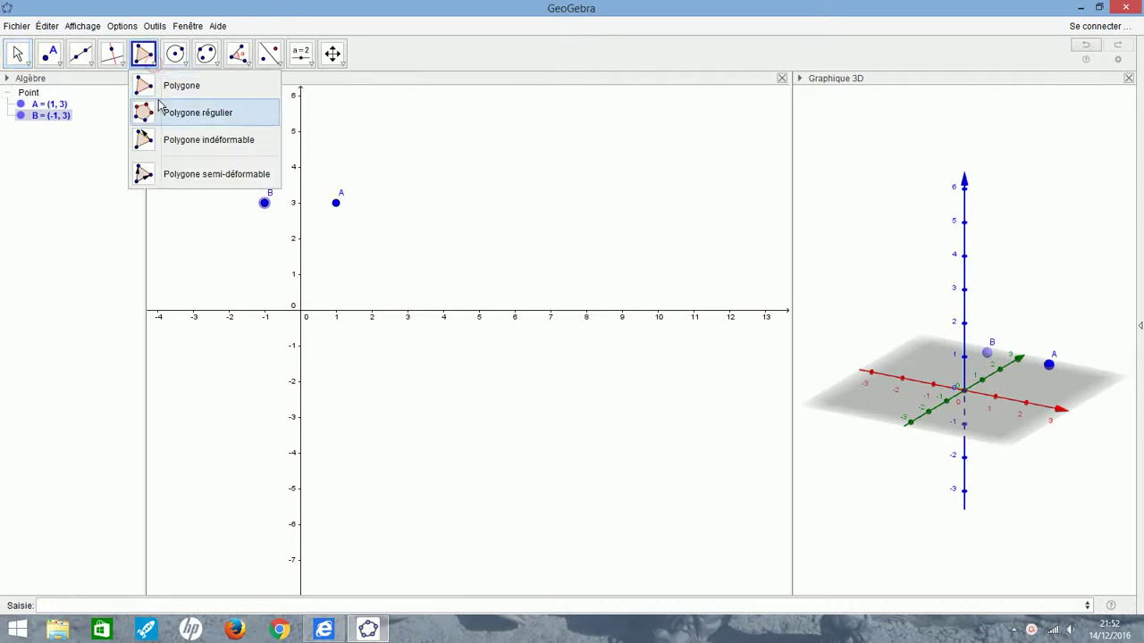
{"action": "left_click", "coordinate": [159, 102]}
{"action": "left_click", "coordinate": [335, 202]}
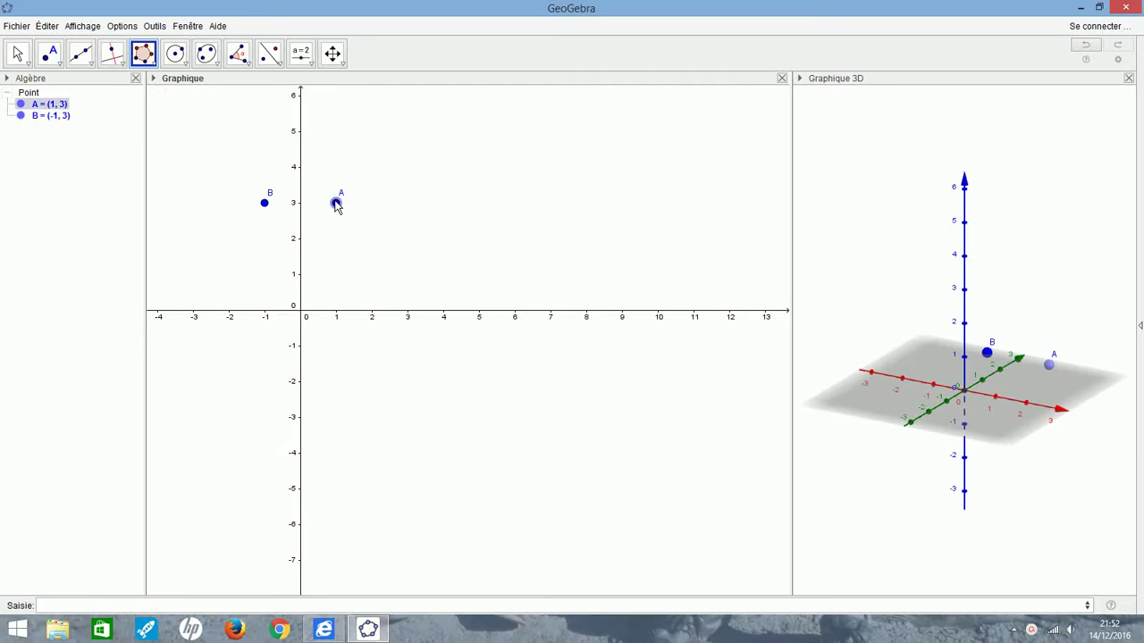
{"action": "left_click", "coordinate": [266, 203]}
{"action": "type", "text": "5"}
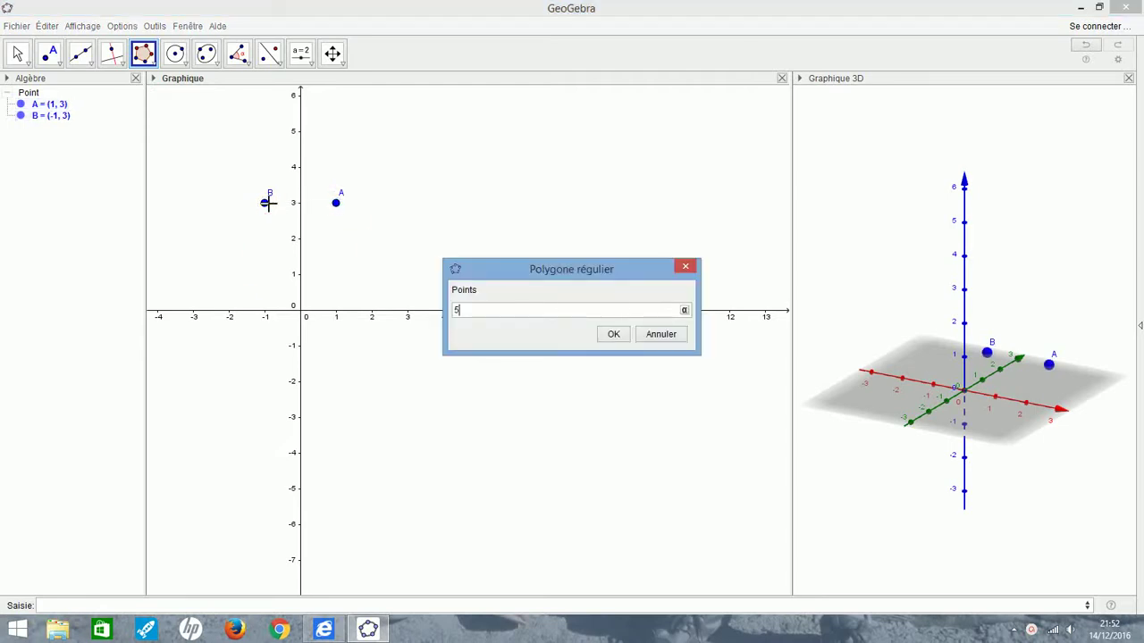
{"action": "key", "text": "Return"}
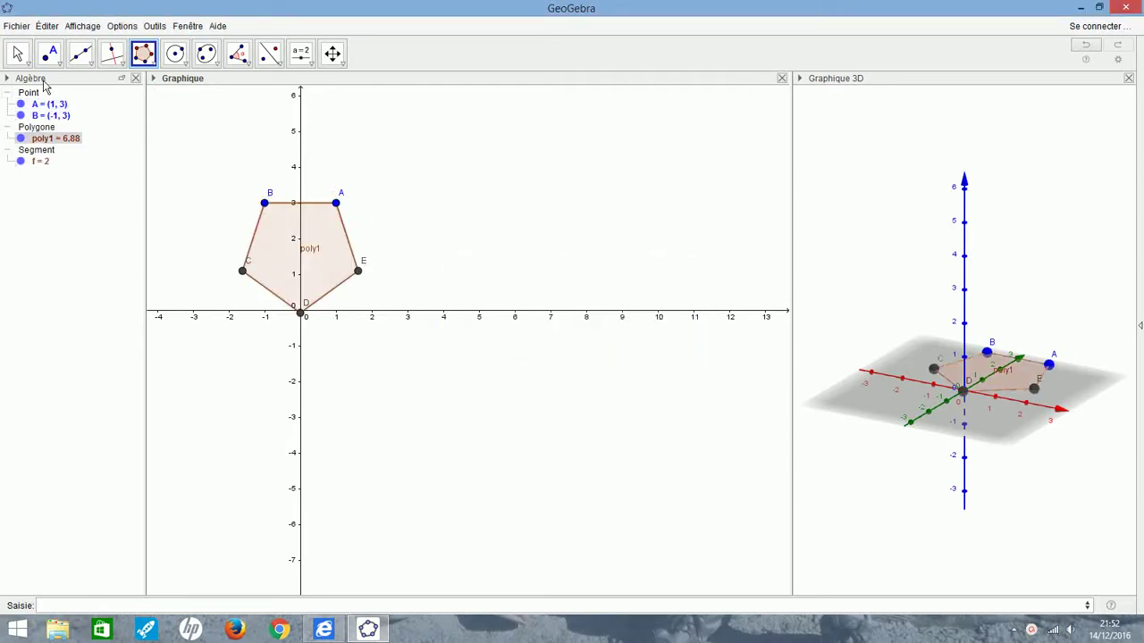
- Draw the five lines that extend the pentagon's sides AB, BC, CD, DE and EA
{"action": "left_click", "coordinate": [17, 53]}
{"action": "left_click_drag", "start_coordinate": [227, 168], "coordinate": [309, 223]}
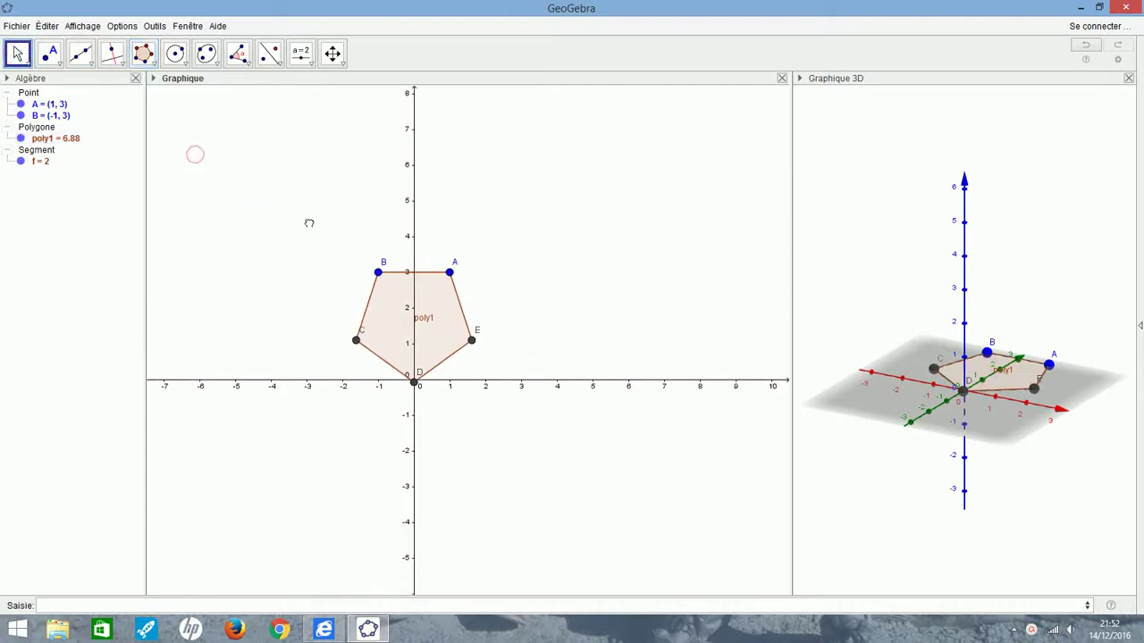
{"action": "left_click", "coordinate": [83, 54]}
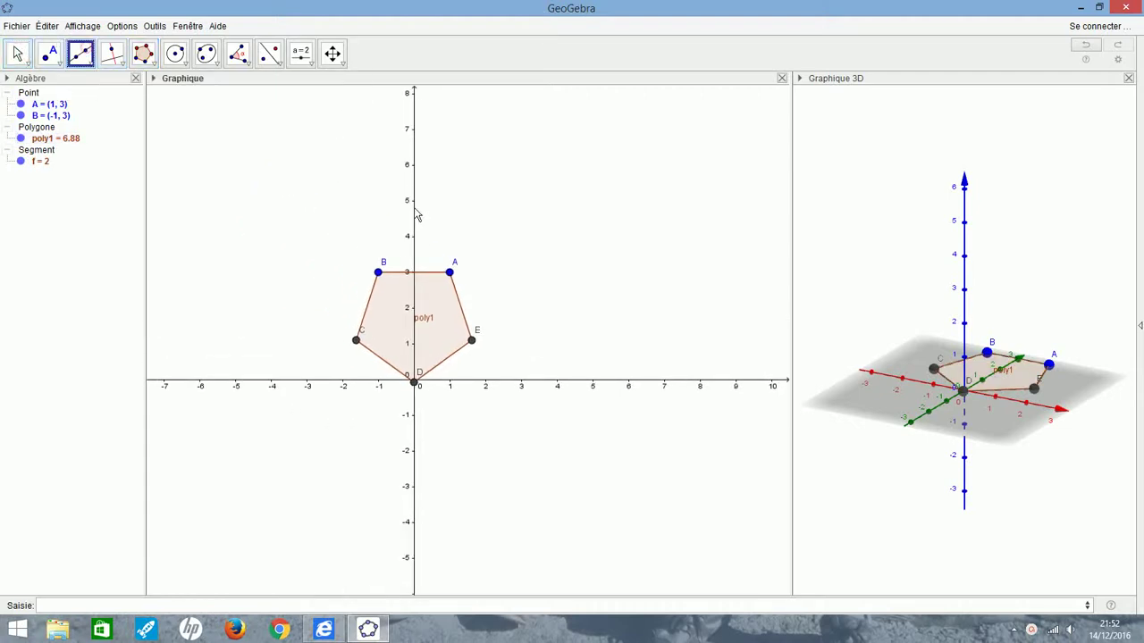
{"action": "left_click", "coordinate": [449, 273]}
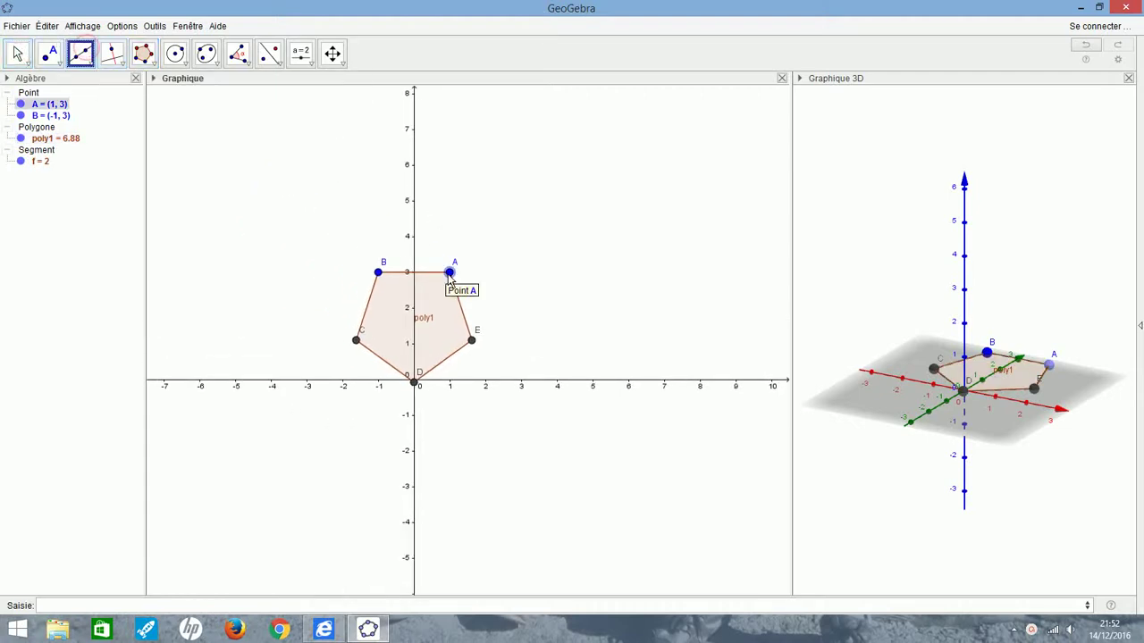
{"action": "left_click", "coordinate": [378, 273]}
{"action": "left_click", "coordinate": [376, 273]}
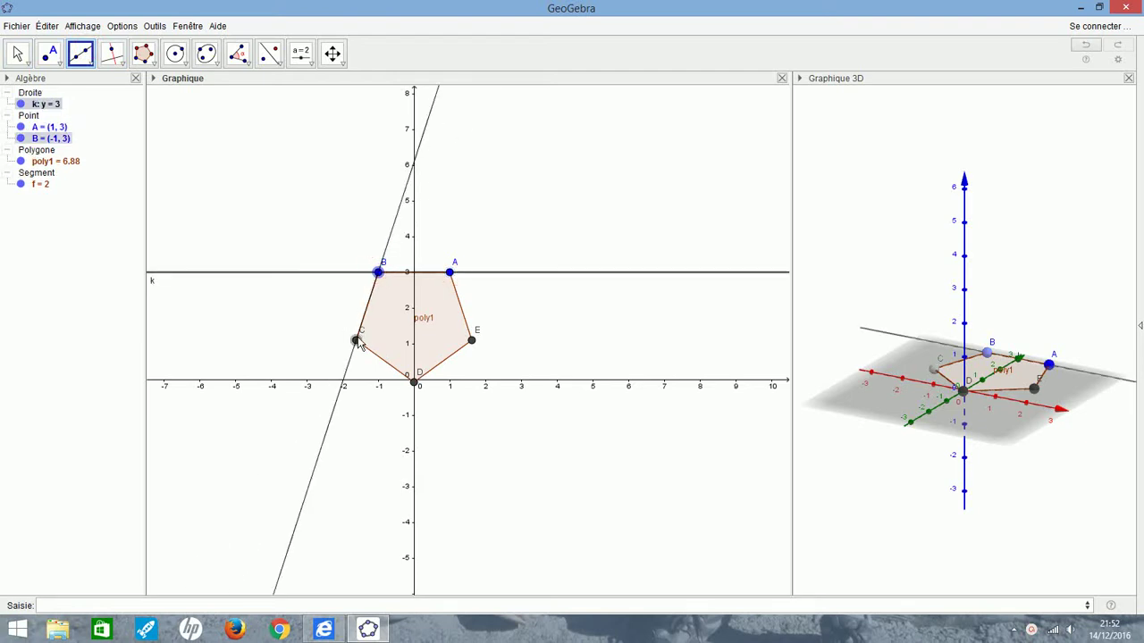
{"action": "left_click", "coordinate": [356, 341]}
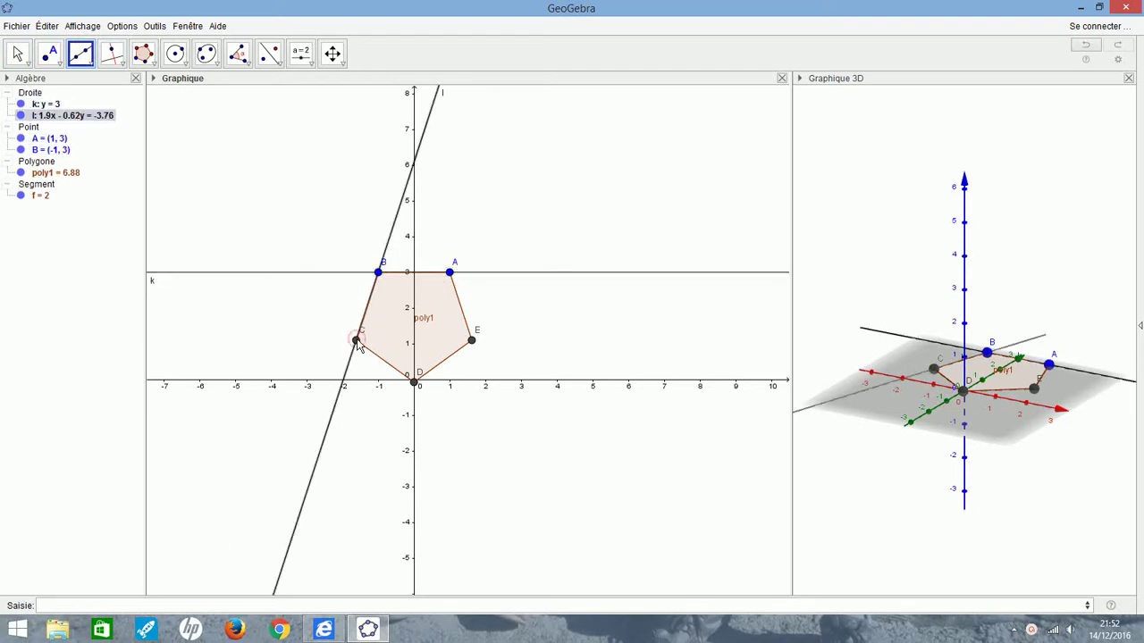
{"action": "left_click", "coordinate": [413, 382]}
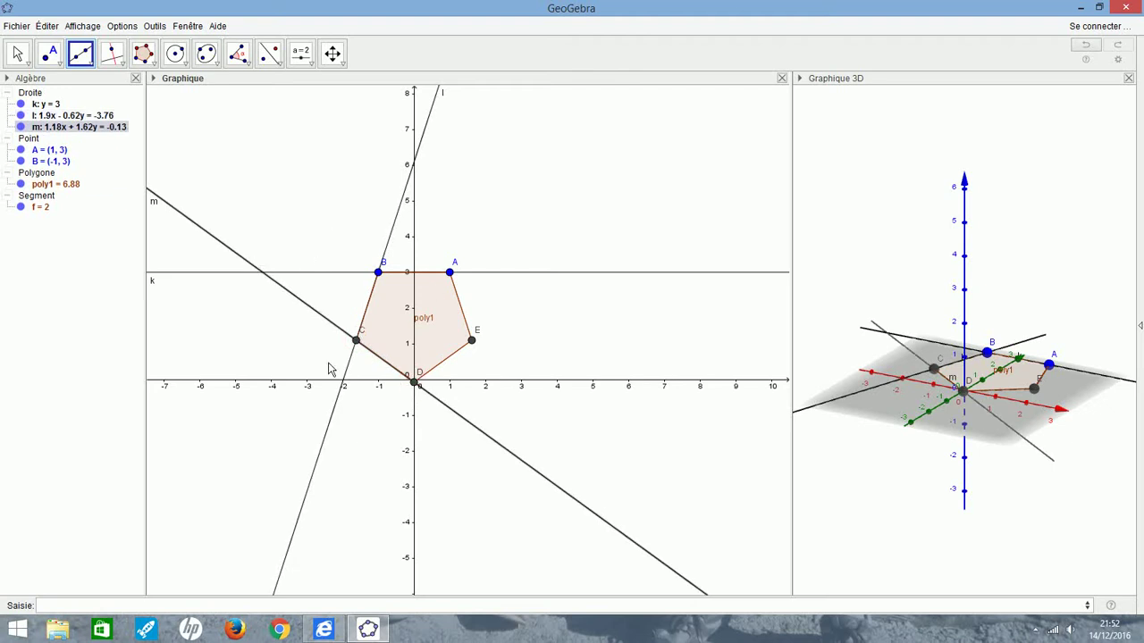
{"action": "left_click", "coordinate": [414, 382]}
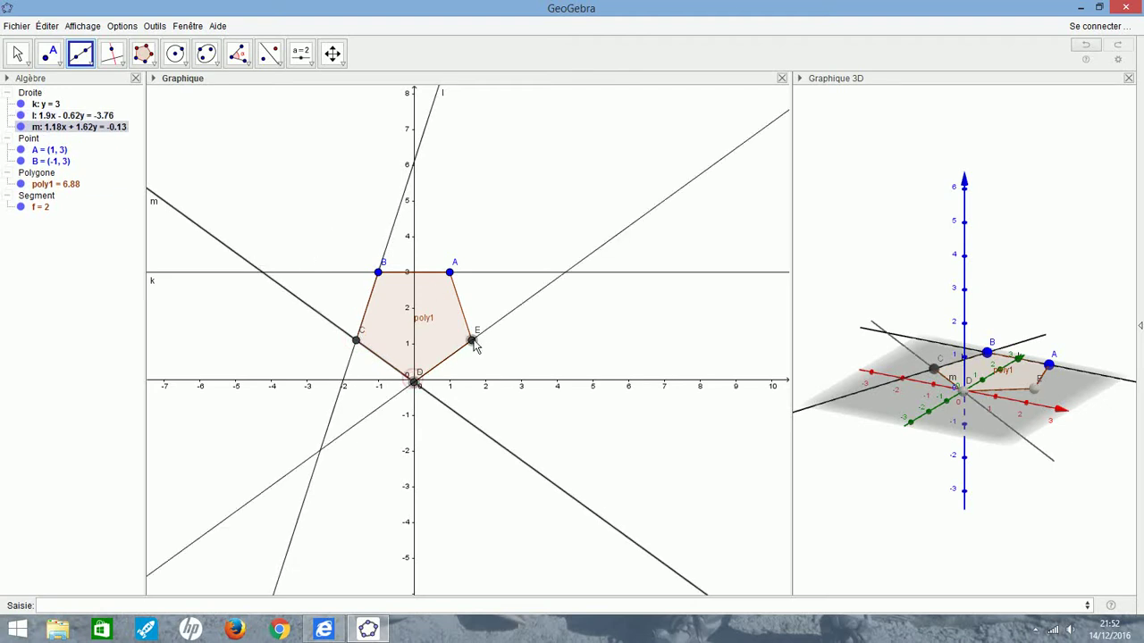
{"action": "left_click", "coordinate": [472, 340]}
{"action": "left_click", "coordinate": [472, 340]}
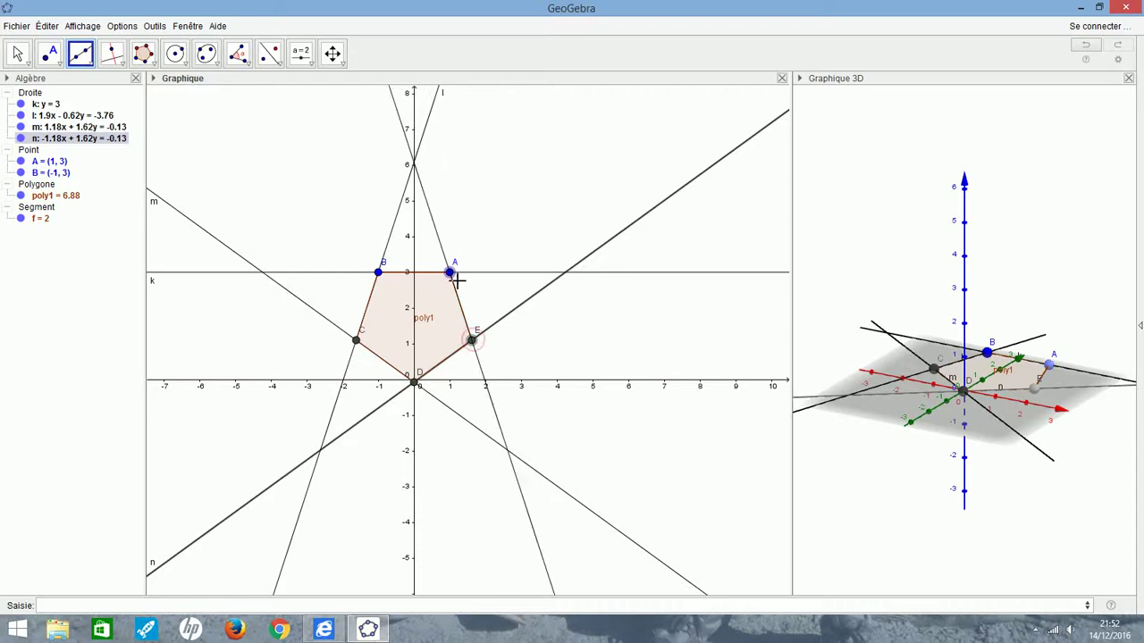
{"action": "left_click", "coordinate": [451, 275]}
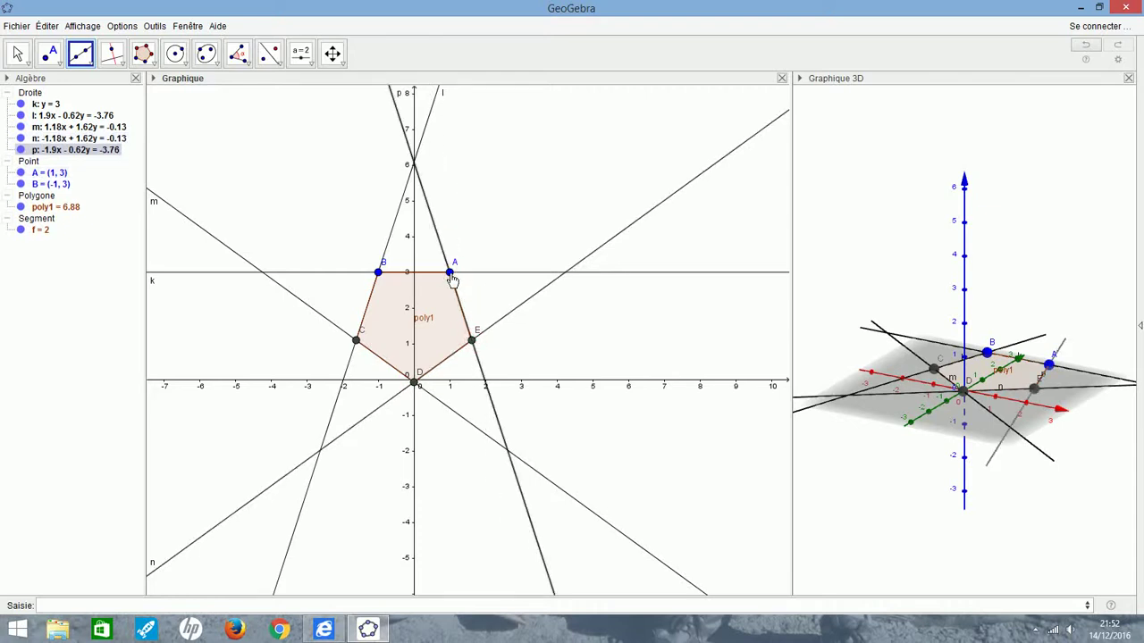
- Draw lines from C to the crossing of AB and DE and from B to the crossing of CD and EA, marking their intersection
{"action": "left_click", "coordinate": [565, 272]}
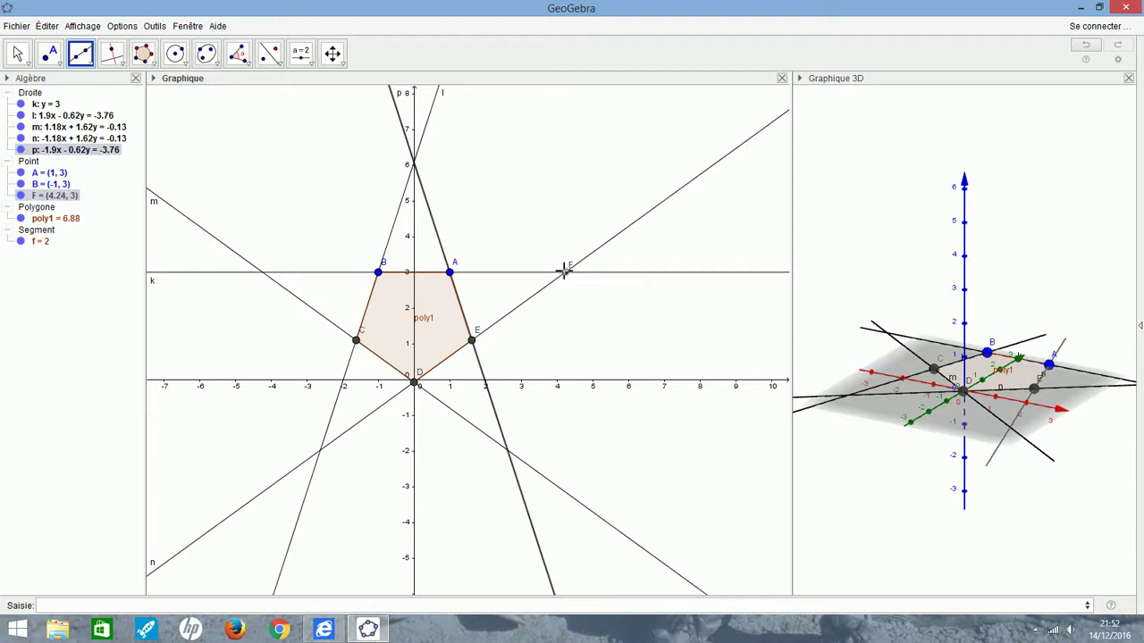
{"action": "left_click", "coordinate": [355, 340]}
{"action": "left_click", "coordinate": [379, 272]}
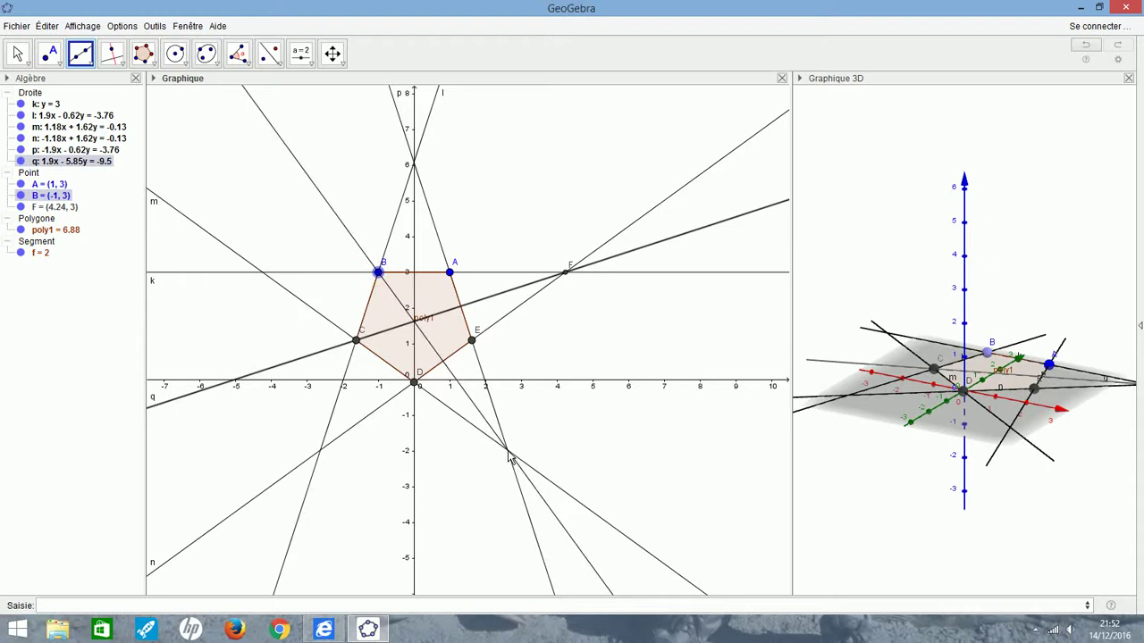
{"action": "left_click", "coordinate": [506, 450]}
{"action": "left_click", "coordinate": [49, 53]}
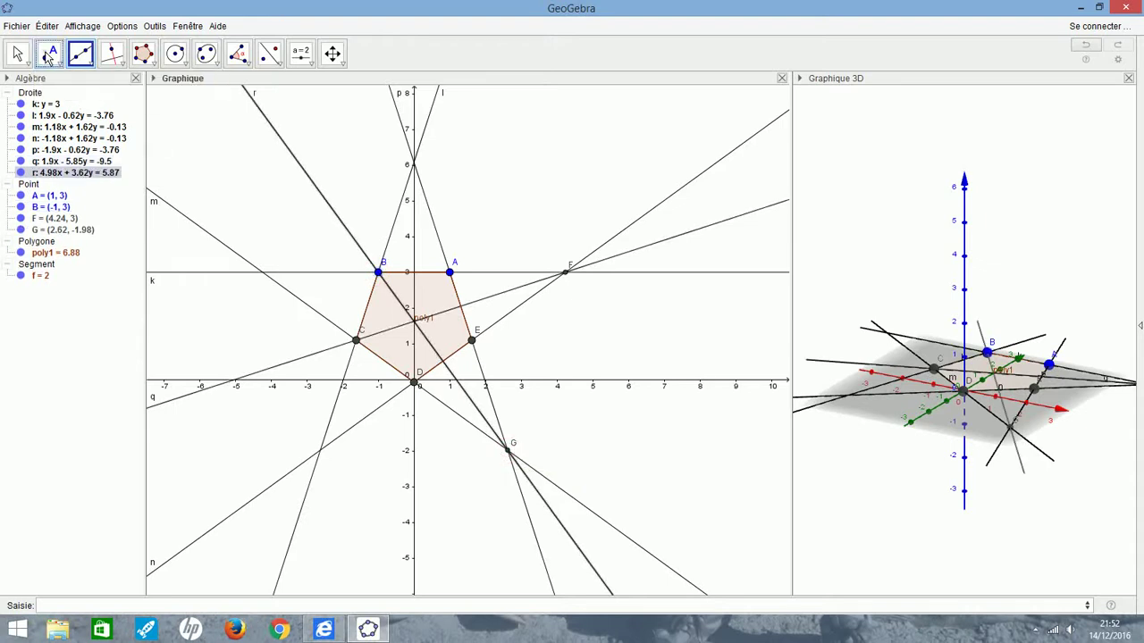
{"action": "left_click", "coordinate": [415, 322]}
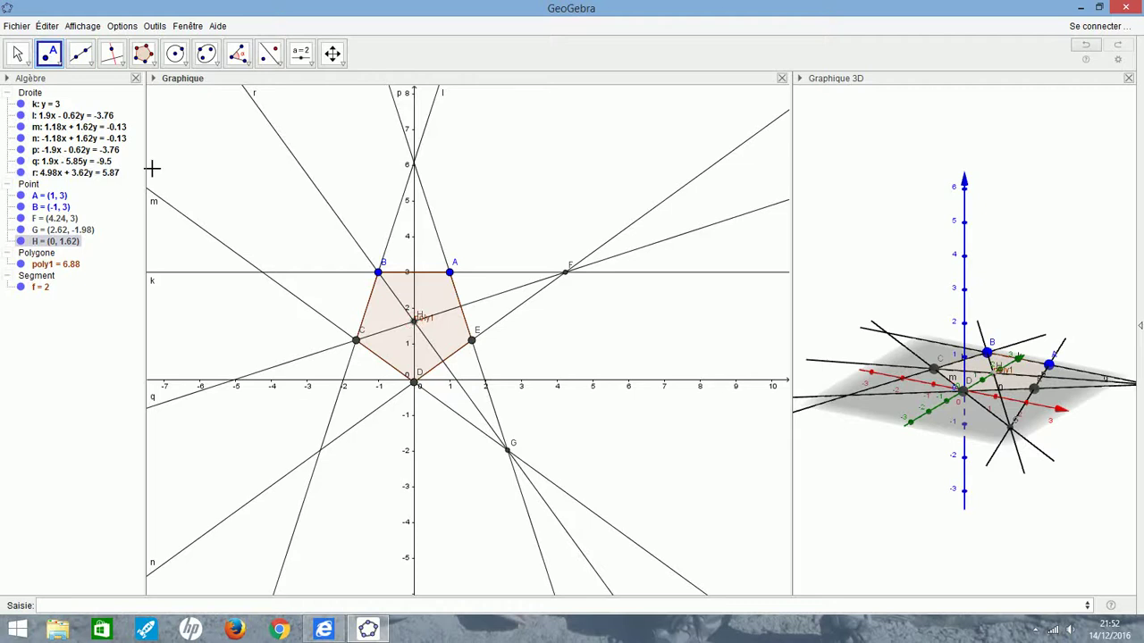
- Draw five segments joining the outer intersections of the extended sides to form a five-pointed star around the pentagon
{"action": "left_click", "coordinate": [90, 68]}
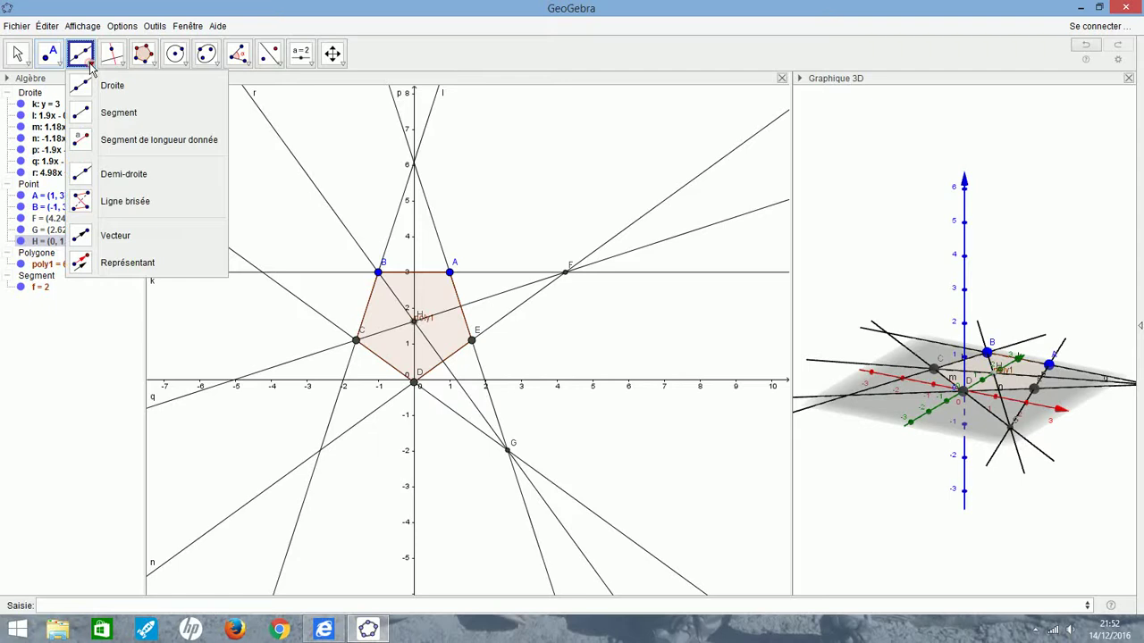
{"action": "left_click", "coordinate": [90, 111]}
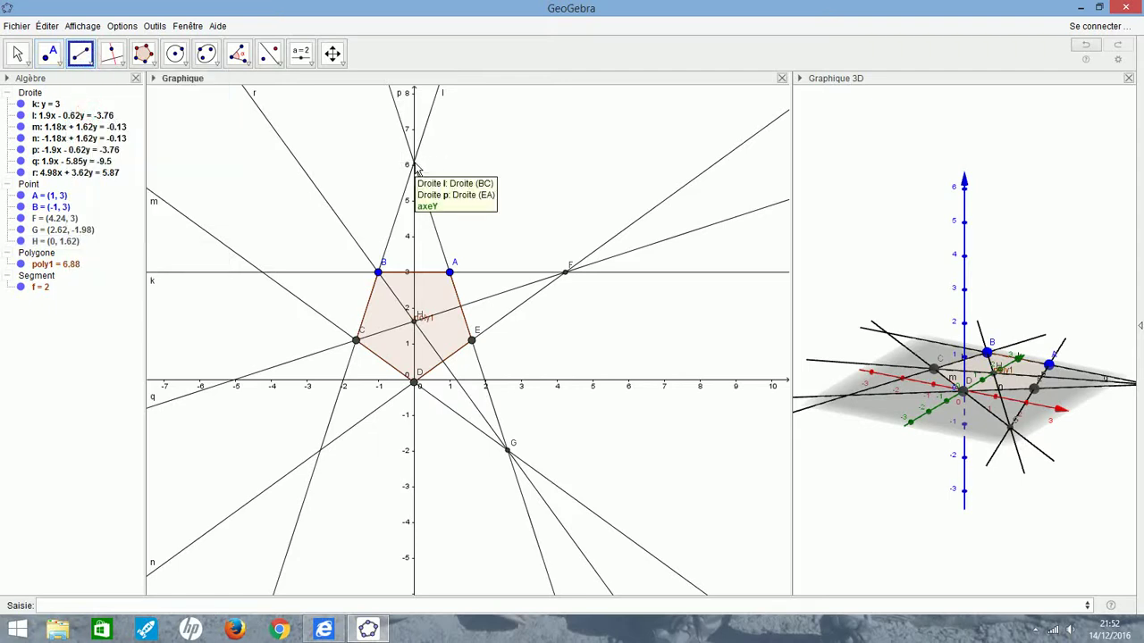
{"action": "left_click", "coordinate": [414, 163]}
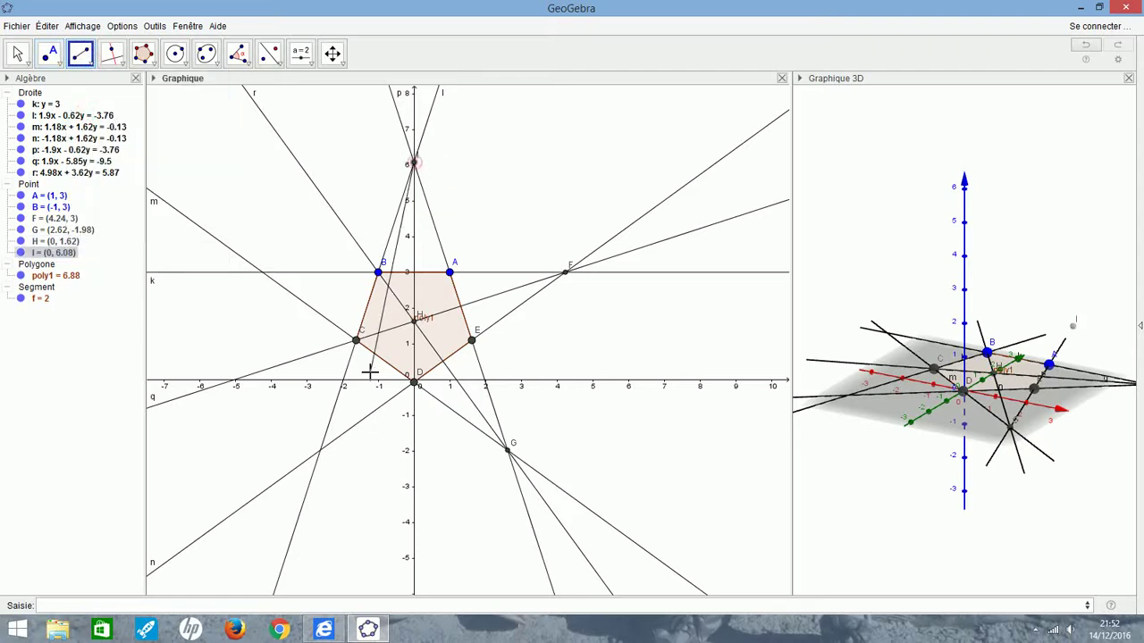
{"action": "left_click", "coordinate": [320, 451]}
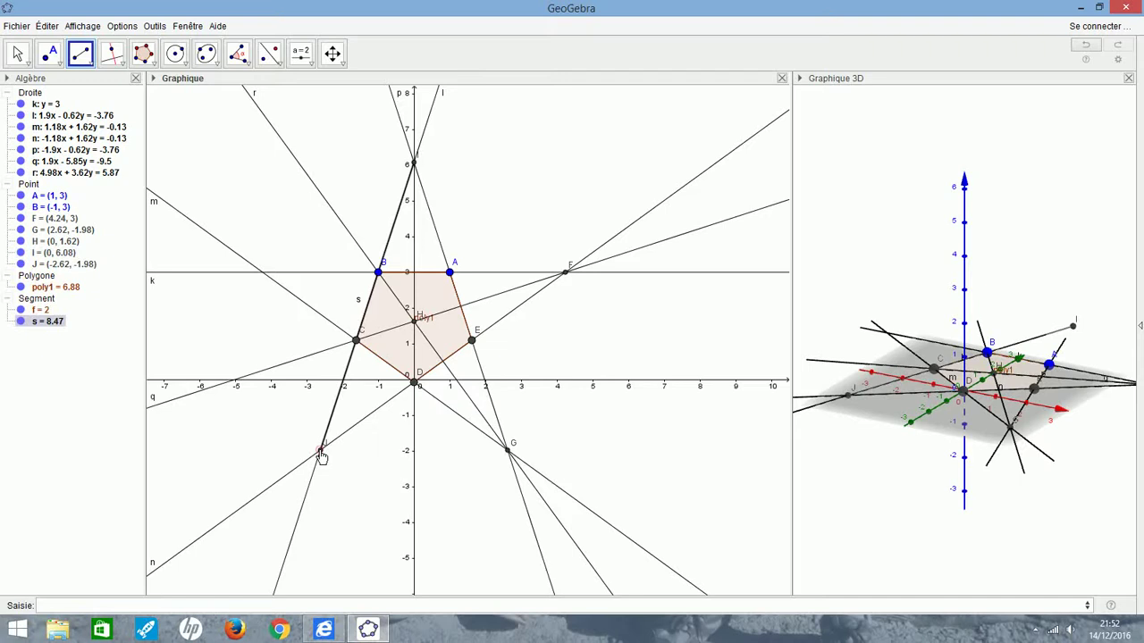
{"action": "left_click", "coordinate": [567, 274]}
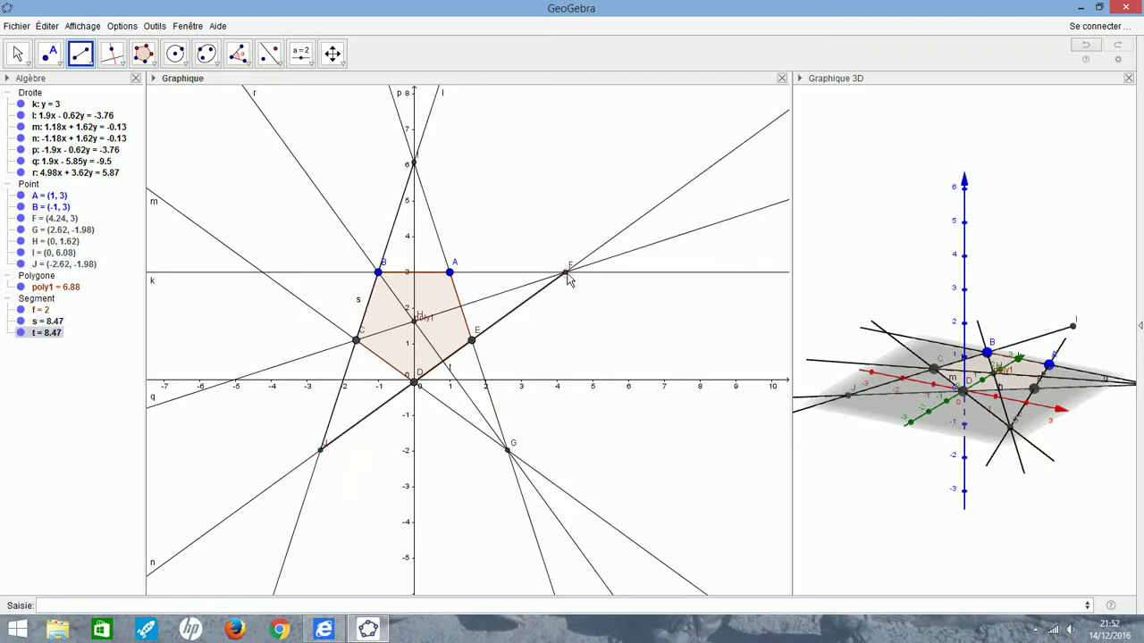
{"action": "left_click", "coordinate": [263, 273]}
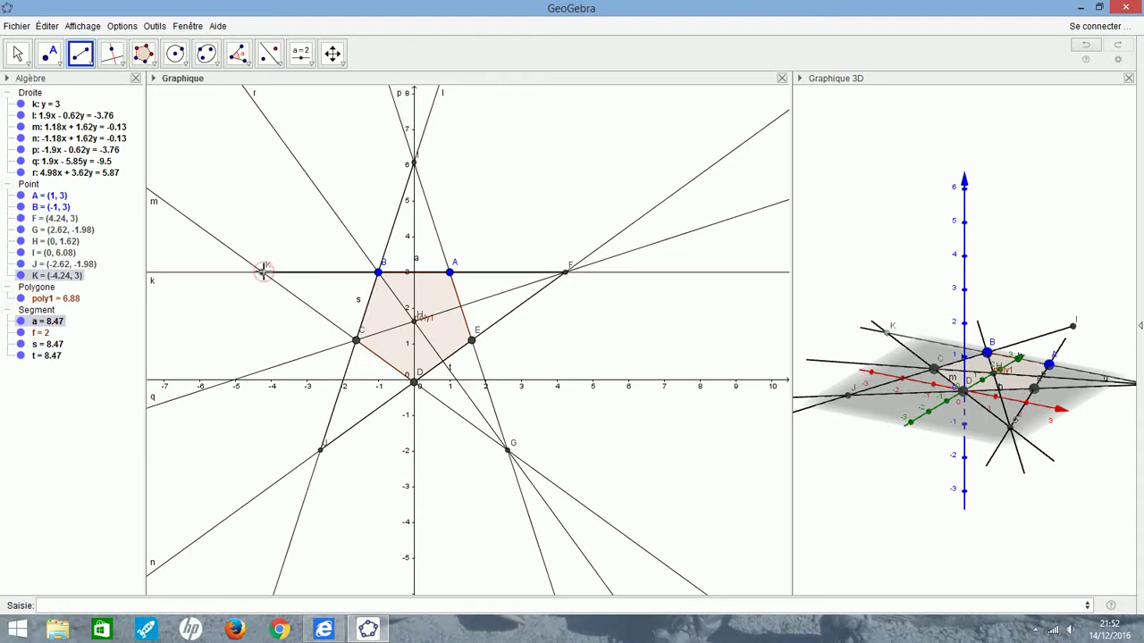
{"action": "left_click", "coordinate": [511, 440]}
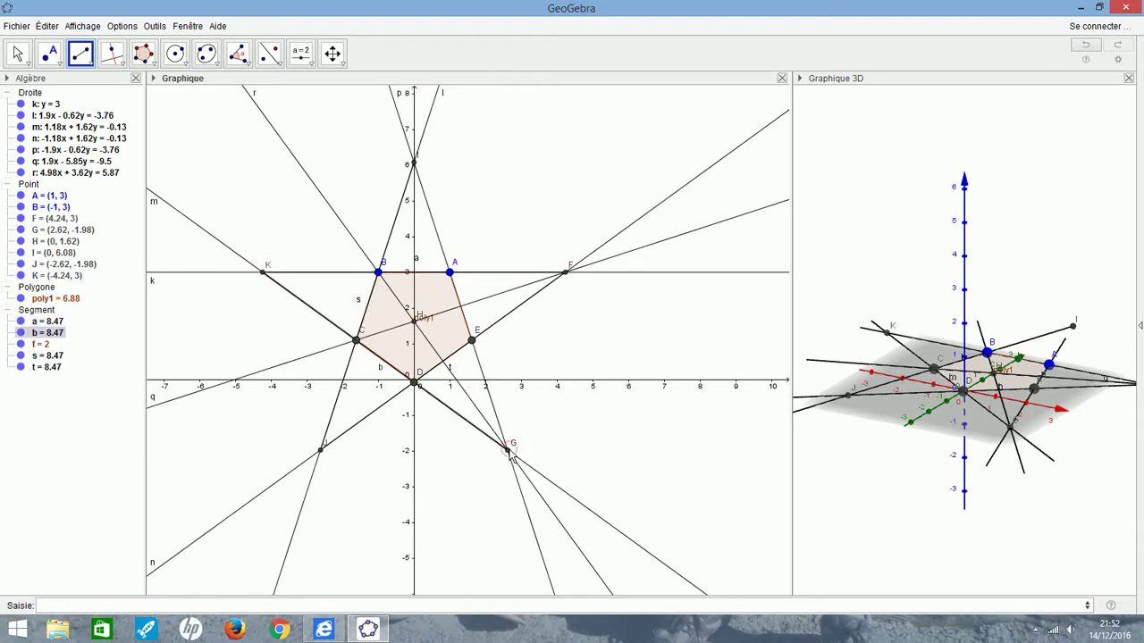
{"action": "left_click", "coordinate": [508, 451]}
{"action": "left_click", "coordinate": [415, 164]}
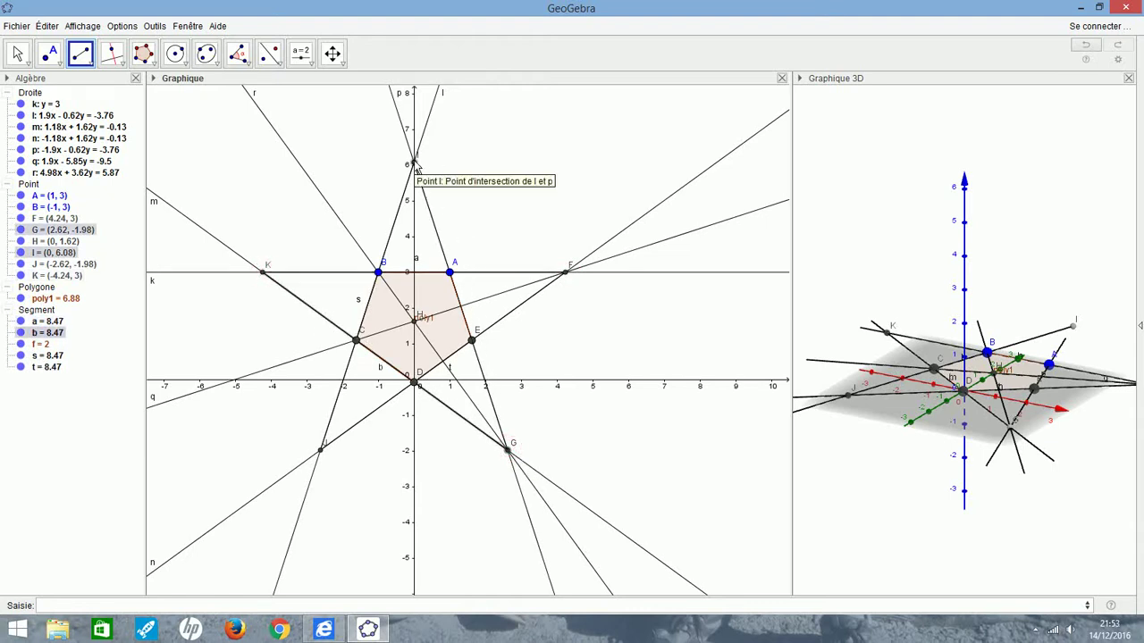
{"action": "left_click", "coordinate": [416, 164]}
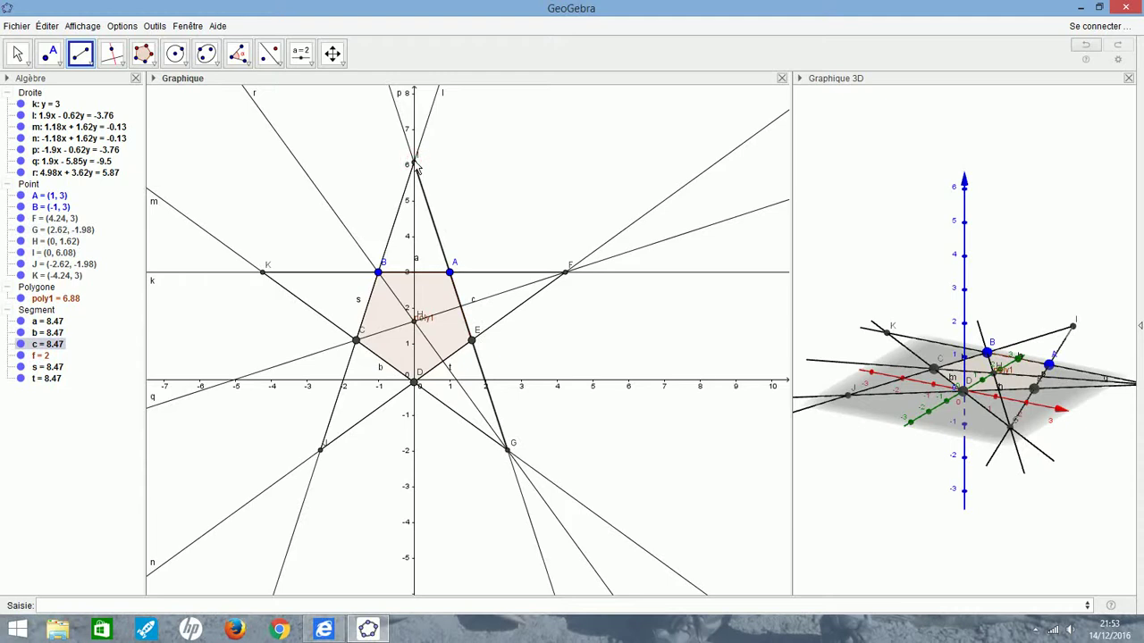
- Hide the seven construction lines k, l, m, n, p, q and r
{"action": "left_click", "coordinate": [20, 104]}
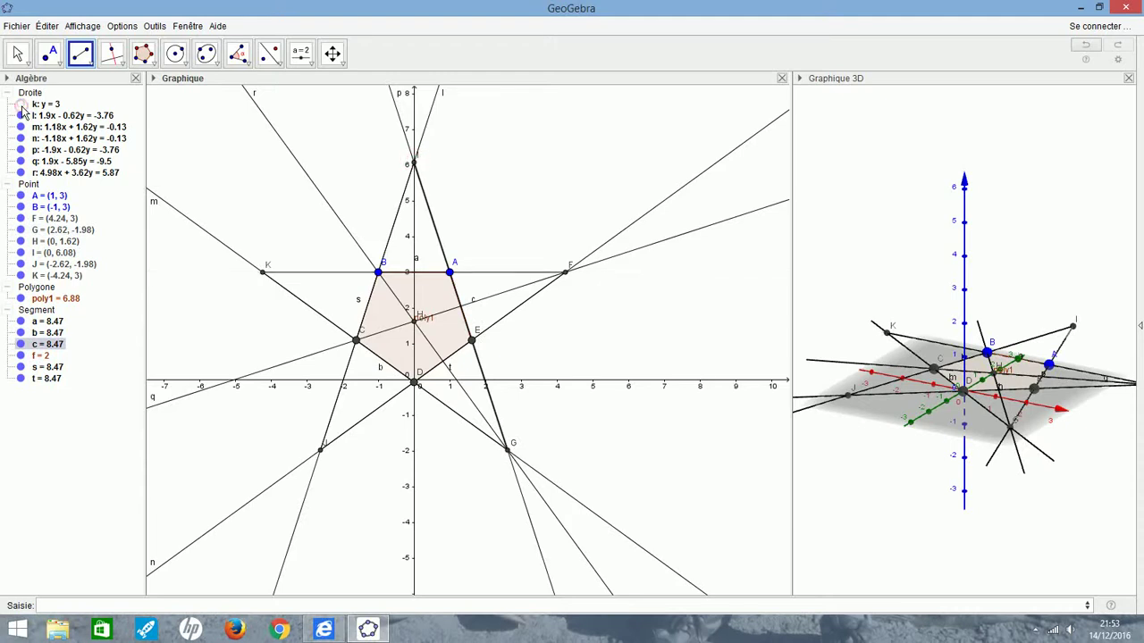
{"action": "left_click", "coordinate": [20, 115]}
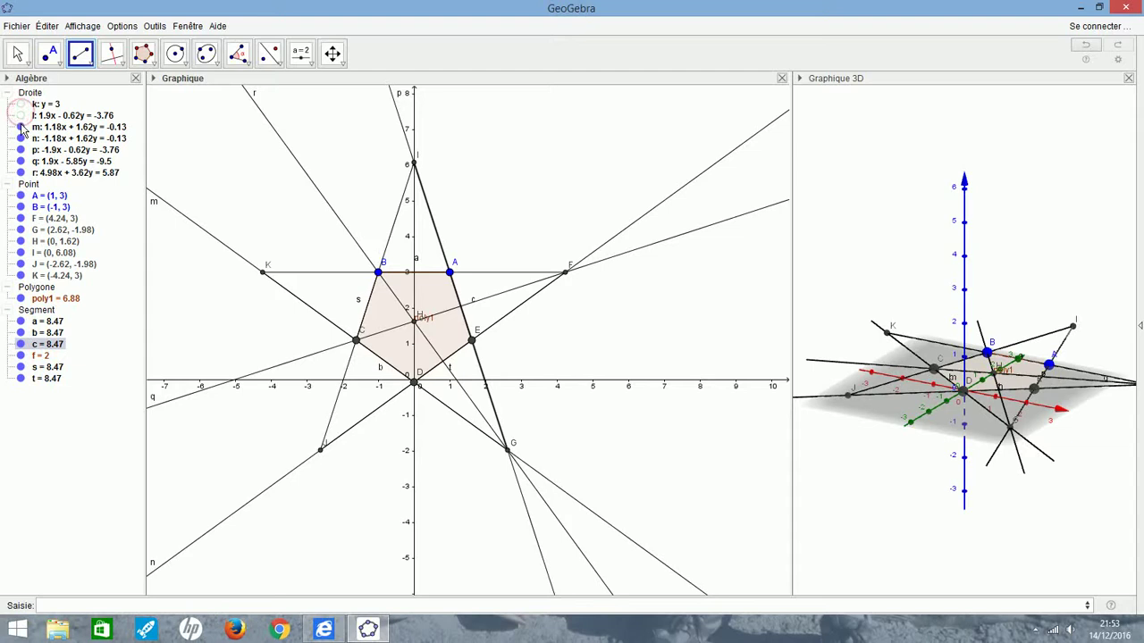
{"action": "left_click", "coordinate": [21, 127]}
{"action": "left_click", "coordinate": [20, 138]}
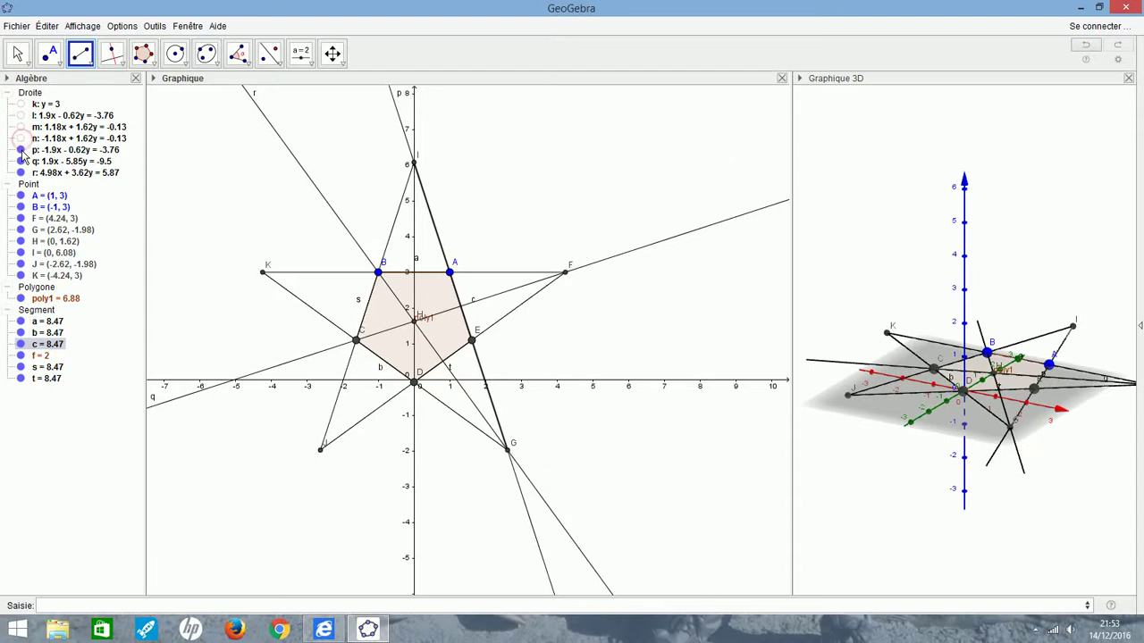
{"action": "left_click", "coordinate": [20, 149]}
{"action": "left_click", "coordinate": [21, 161]}
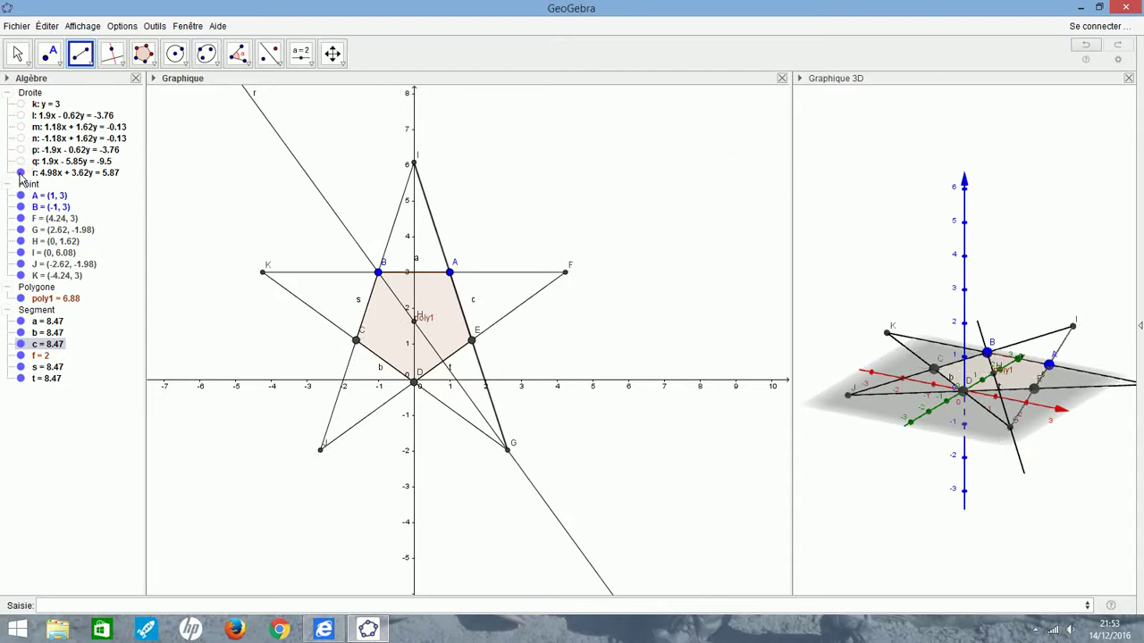
{"action": "left_click", "coordinate": [20, 173]}
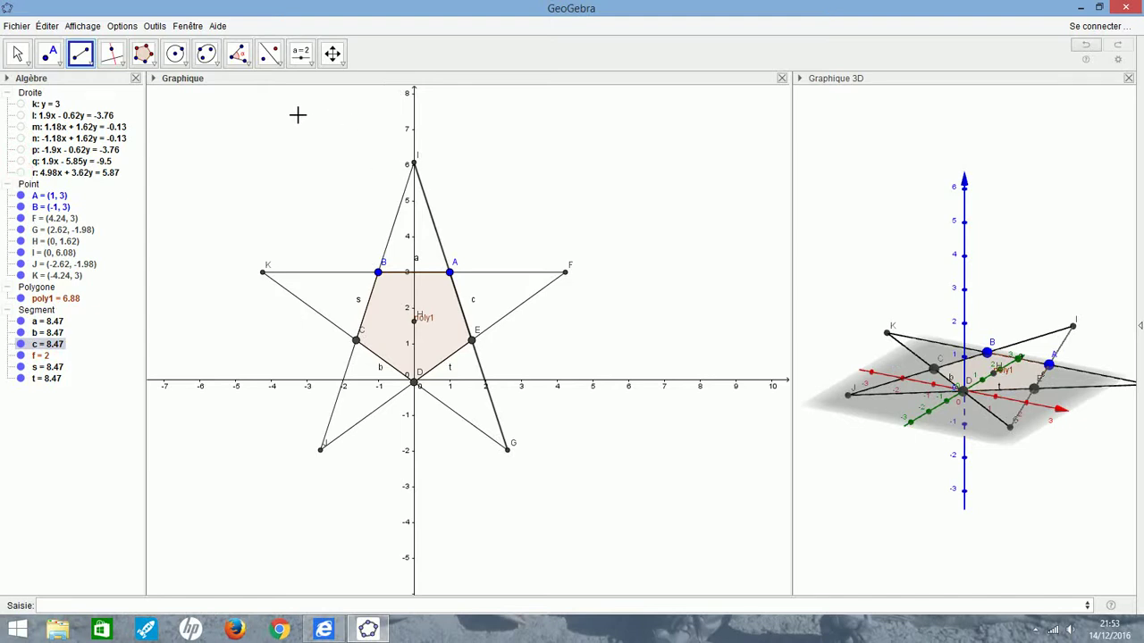
- Draw a circle centred on the pentagon's centre H and passing through the star tip F
{"action": "left_click", "coordinate": [175, 52]}
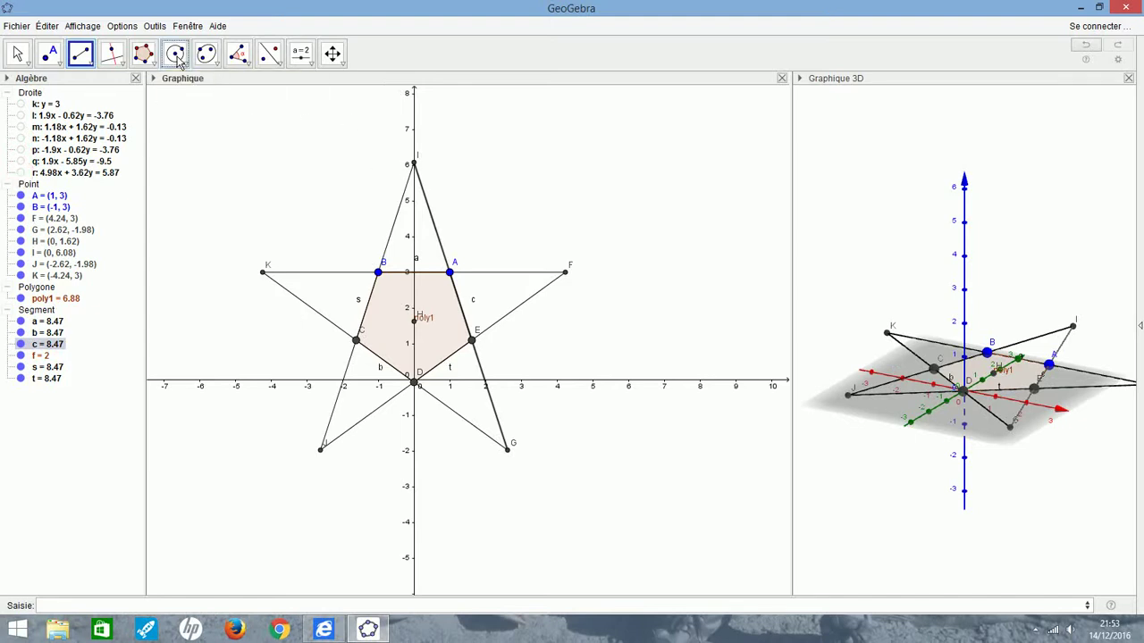
{"action": "left_click", "coordinate": [415, 322]}
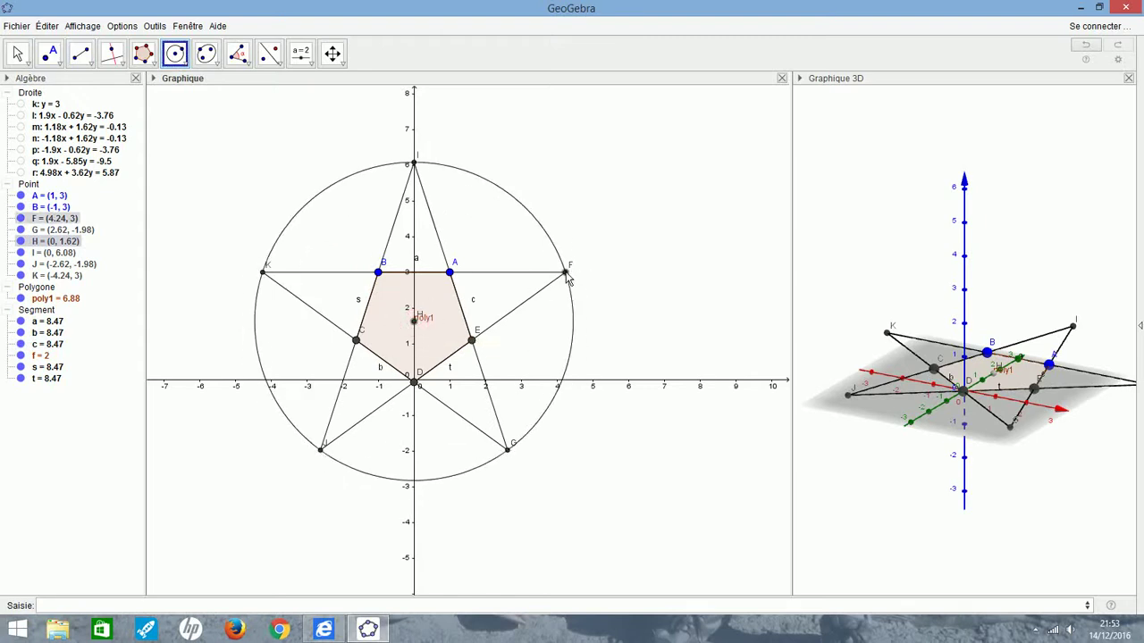
{"action": "left_click", "coordinate": [566, 275]}
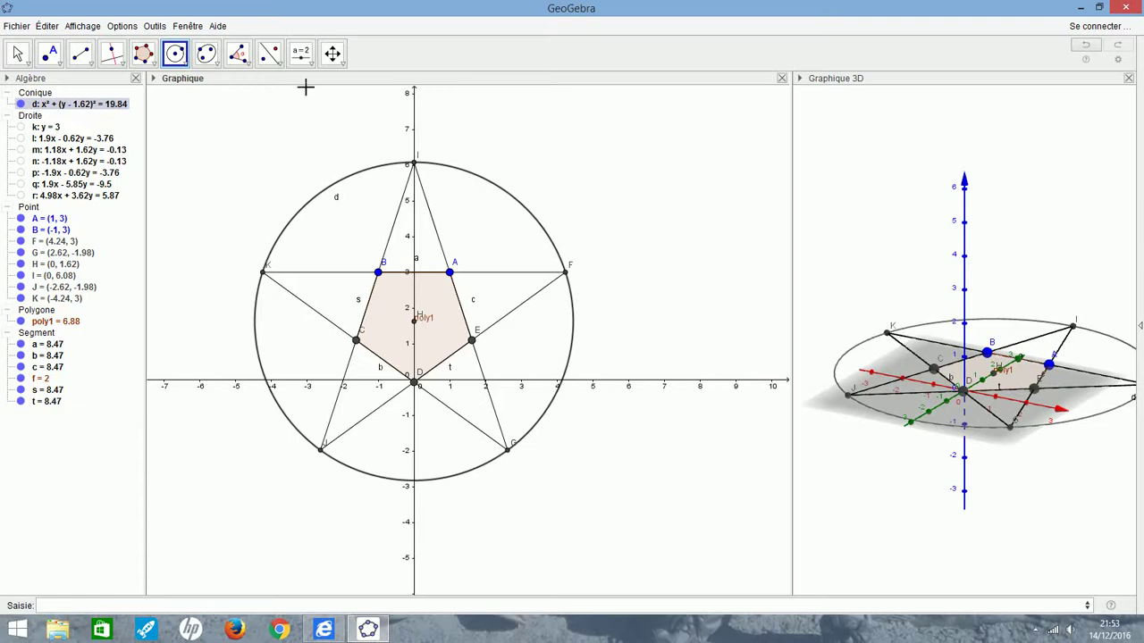
- Create a number slider named a with a minimum of 0 in the empty area beside the circle
{"action": "left_click", "coordinate": [301, 53]}
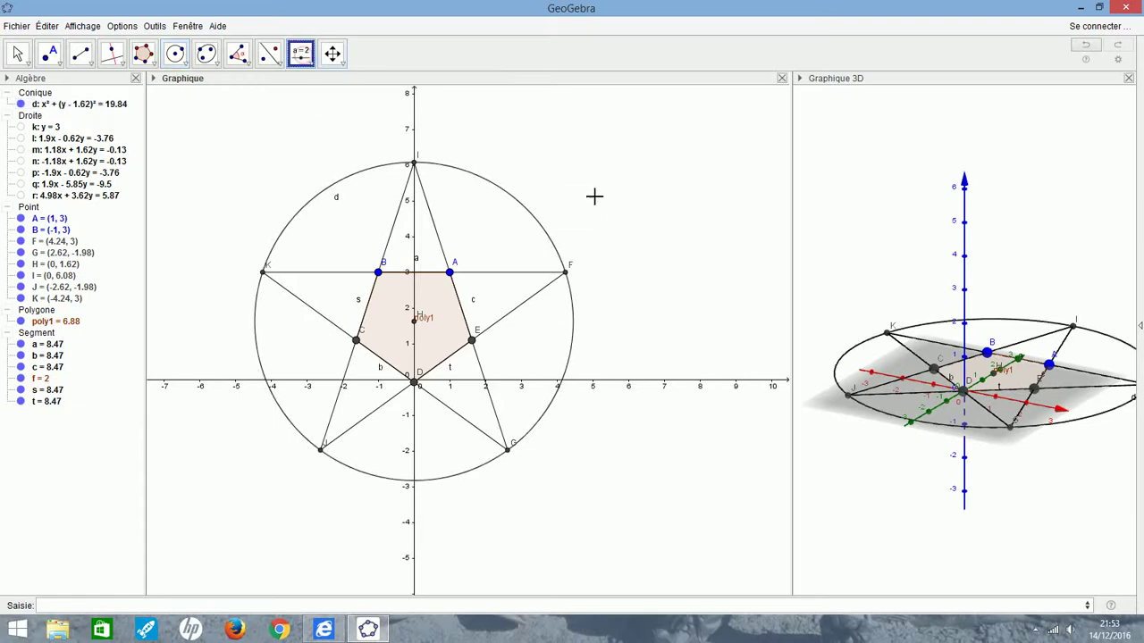
{"action": "left_click", "coordinate": [553, 176]}
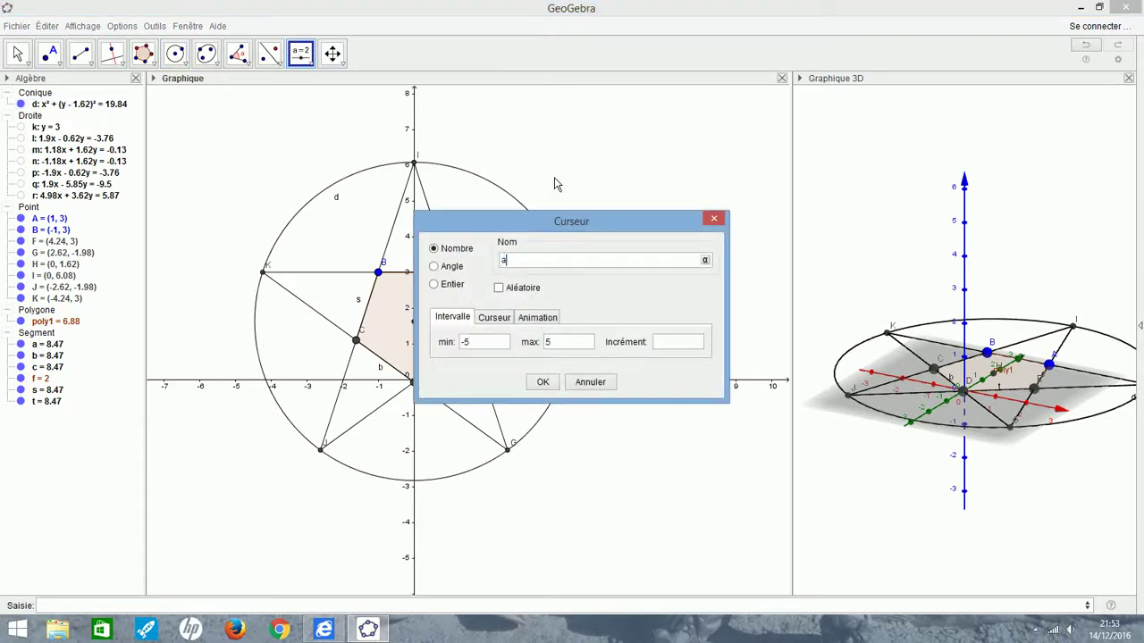
{"action": "double_click", "coordinate": [474, 343]}
{"action": "type", "text": "0"}
{"action": "double_click", "coordinate": [561, 350]}
{"action": "key", "text": "BackSpace"}
{"action": "left_click", "coordinate": [543, 382]}
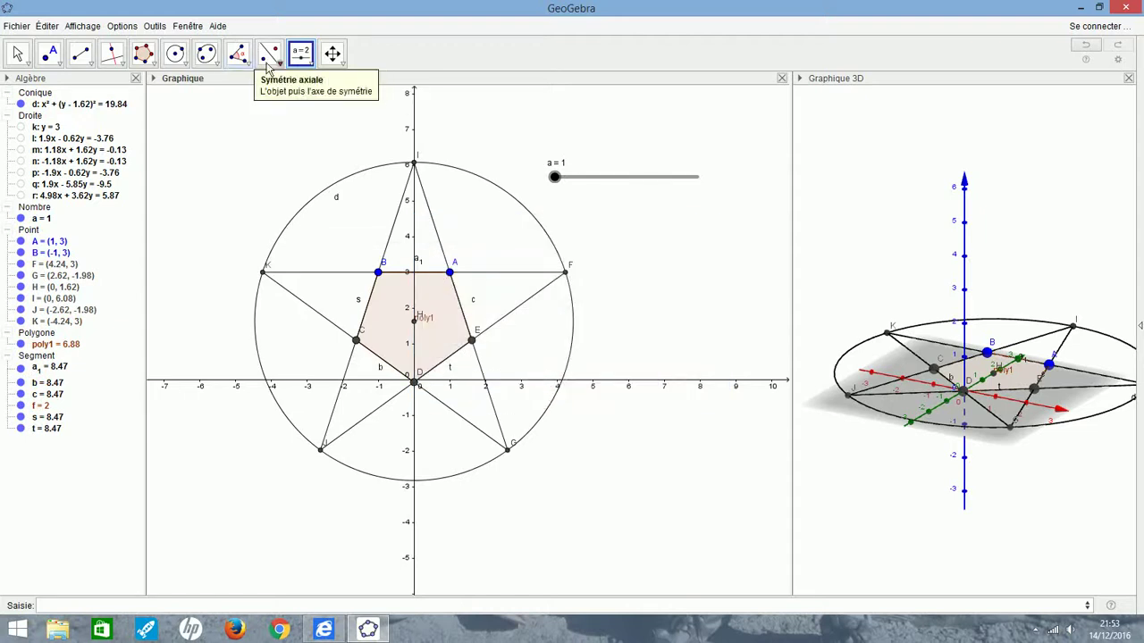
- Rotate the whole star, pentagon and circle anticlockwise about the centre H by the angle a
{"action": "left_click", "coordinate": [276, 62]}
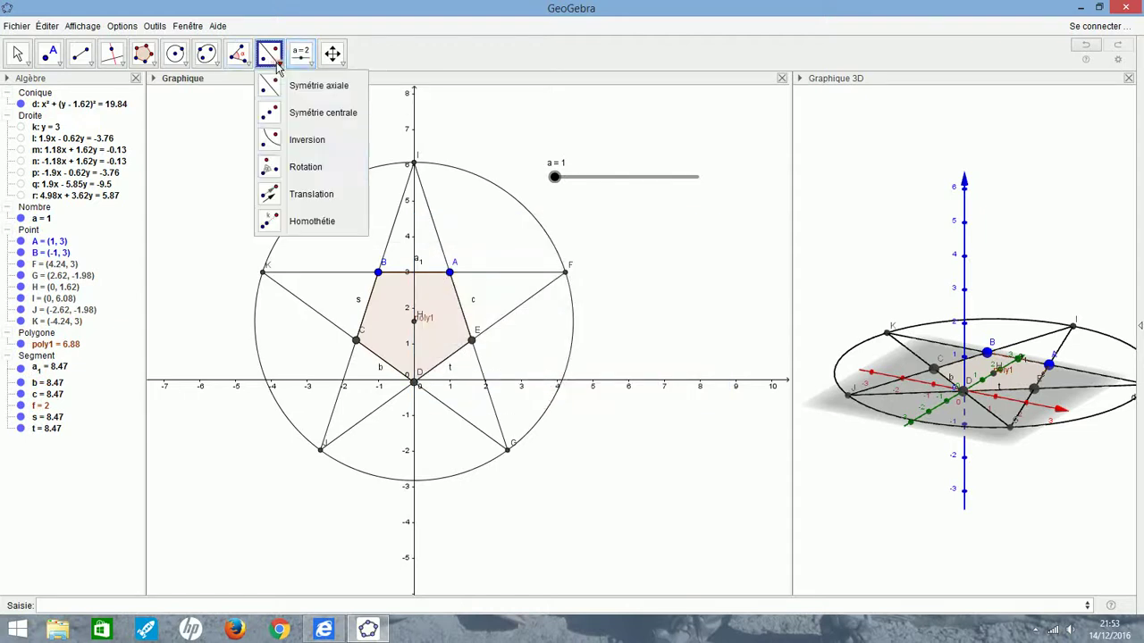
{"action": "left_click", "coordinate": [284, 167]}
{"action": "left_click_drag", "start_coordinate": [234, 155], "coordinate": [595, 498]}
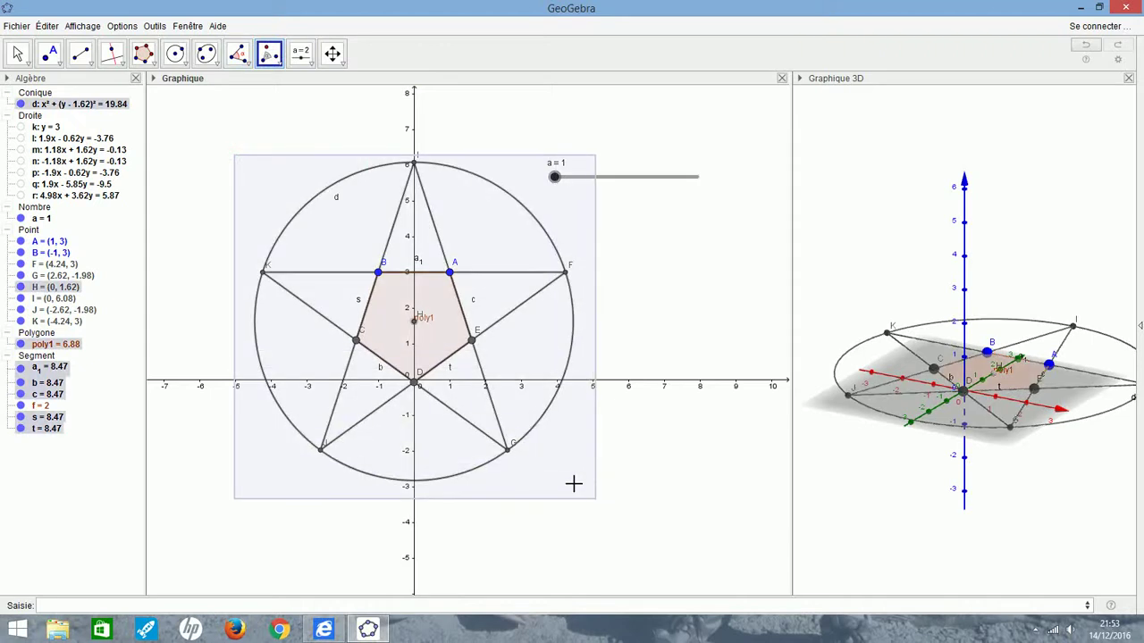
{"action": "left_click", "coordinate": [415, 324]}
{"action": "type", "text": "4"}
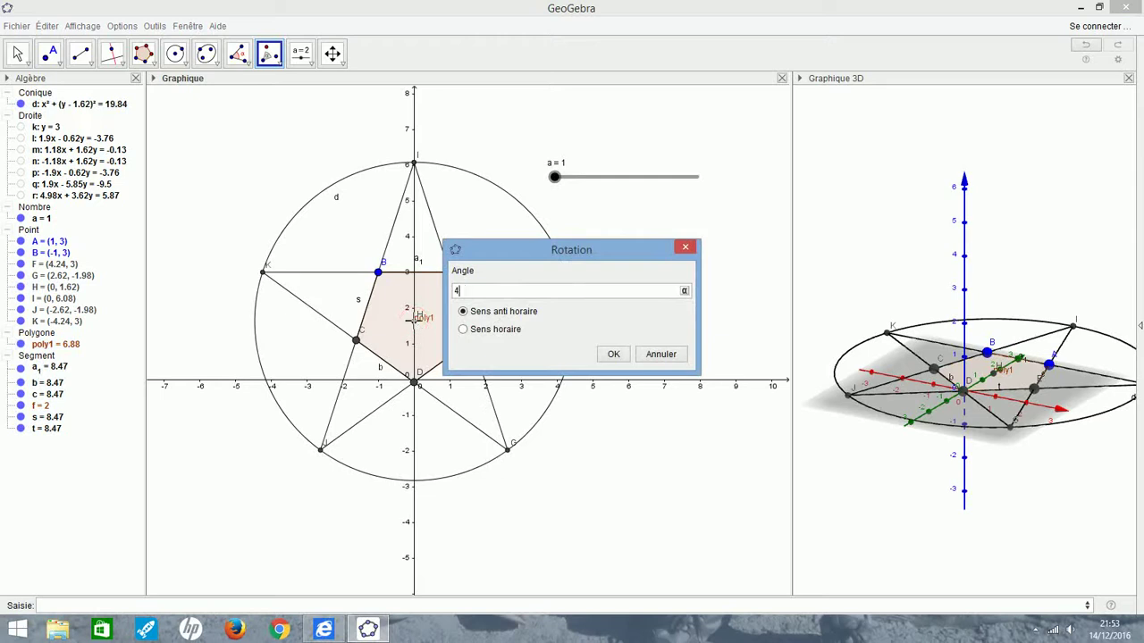
{"action": "key", "text": "Return"}
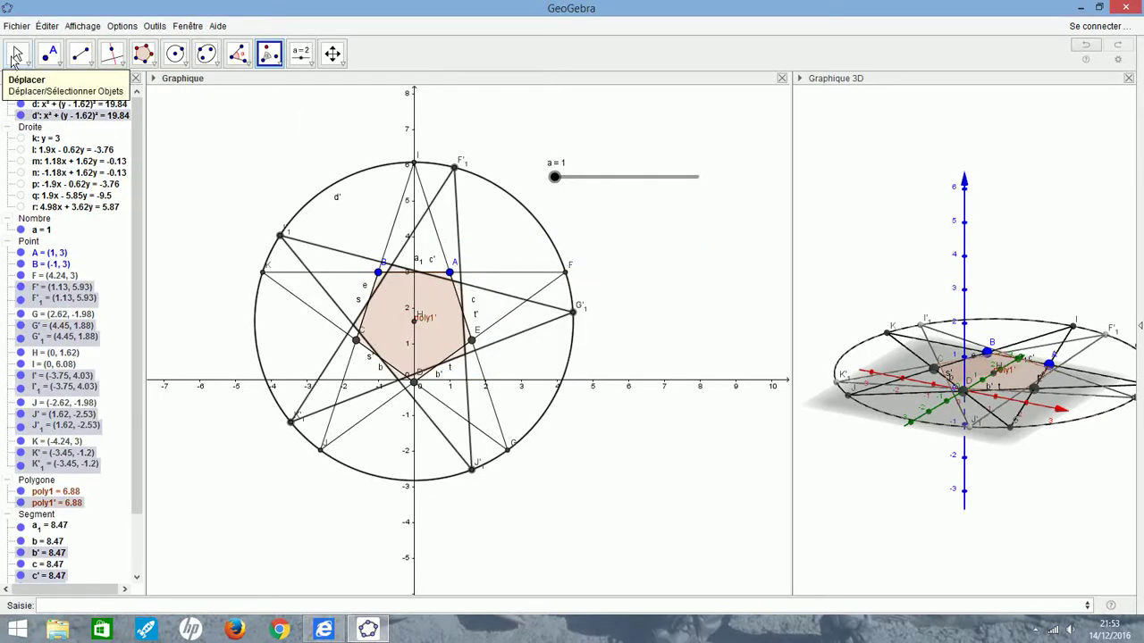
- Set the slider a to 43 to turn the rotated star
{"action": "left_click", "coordinate": [16, 53]}
{"action": "left_click", "coordinate": [554, 177]}
{"action": "key", "text": "Right"}
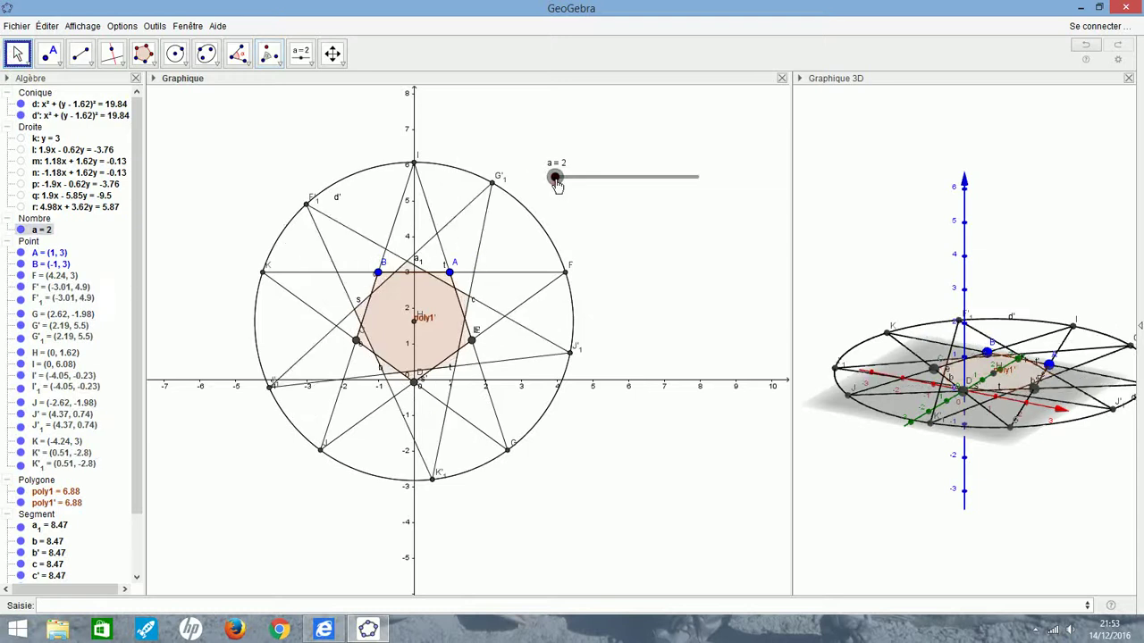
{"action": "left_click_drag", "start_coordinate": [556, 183], "coordinate": [572, 185]}
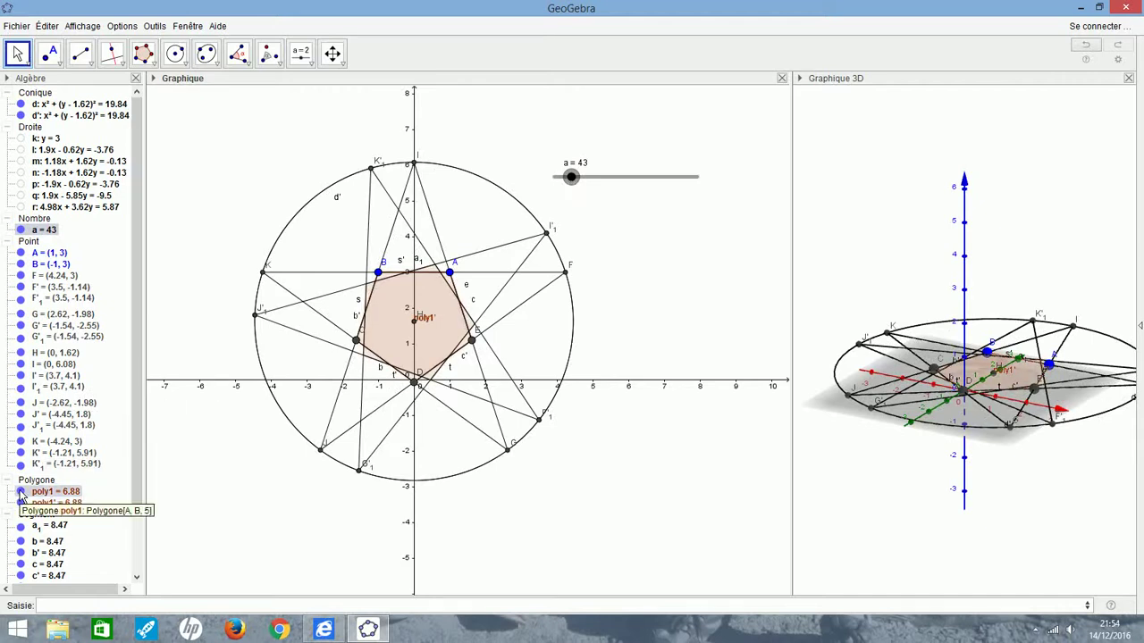
- Hide the original pentagon poly1 and the original star's segments a1, b, c, s and t
{"action": "left_click", "coordinate": [21, 492]}
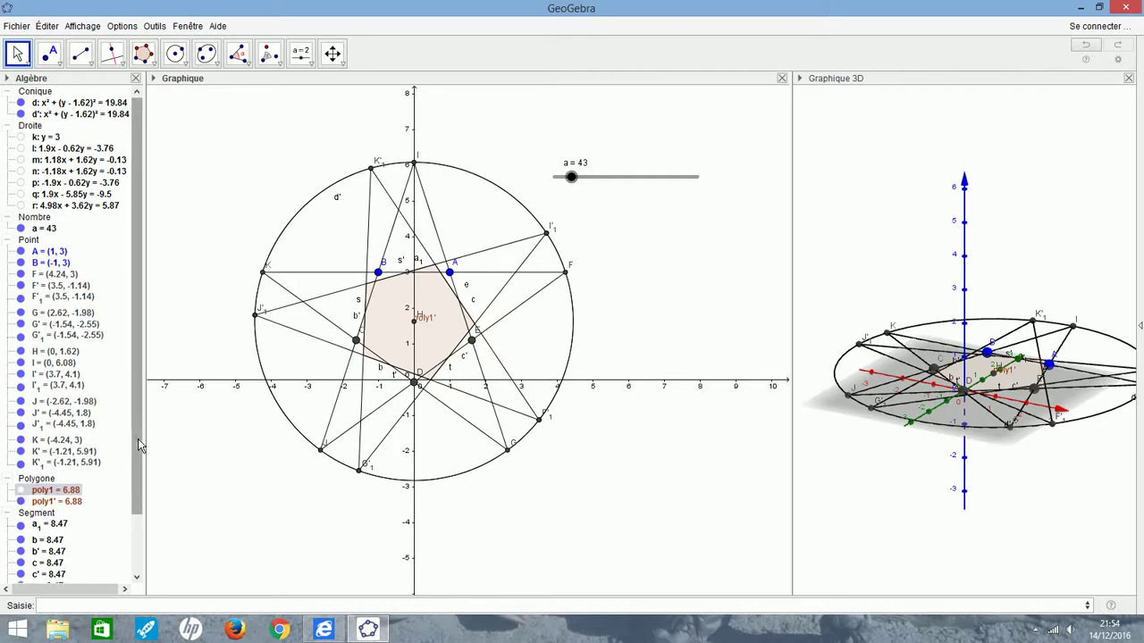
{"action": "scroll", "coordinate": [136, 501], "scroll_direction": "down", "scroll_amount": 3}
{"action": "left_click", "coordinate": [20, 457]}
{"action": "left_click", "coordinate": [21, 473]}
{"action": "left_click", "coordinate": [21, 496]}
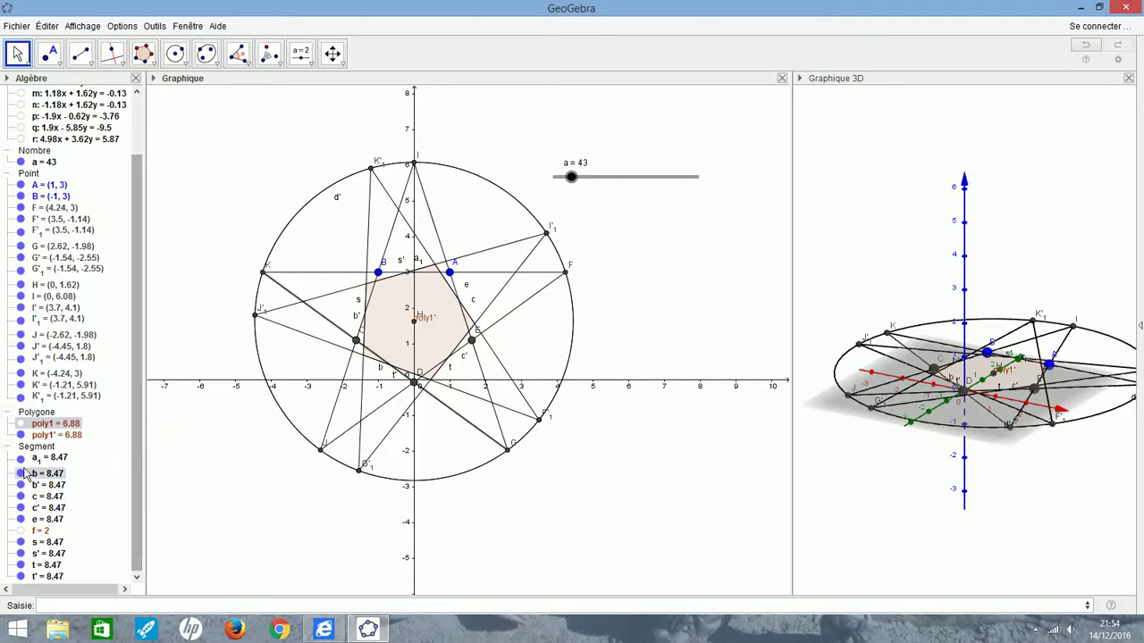
{"action": "left_click", "coordinate": [21, 542]}
{"action": "left_click", "coordinate": [21, 565]}
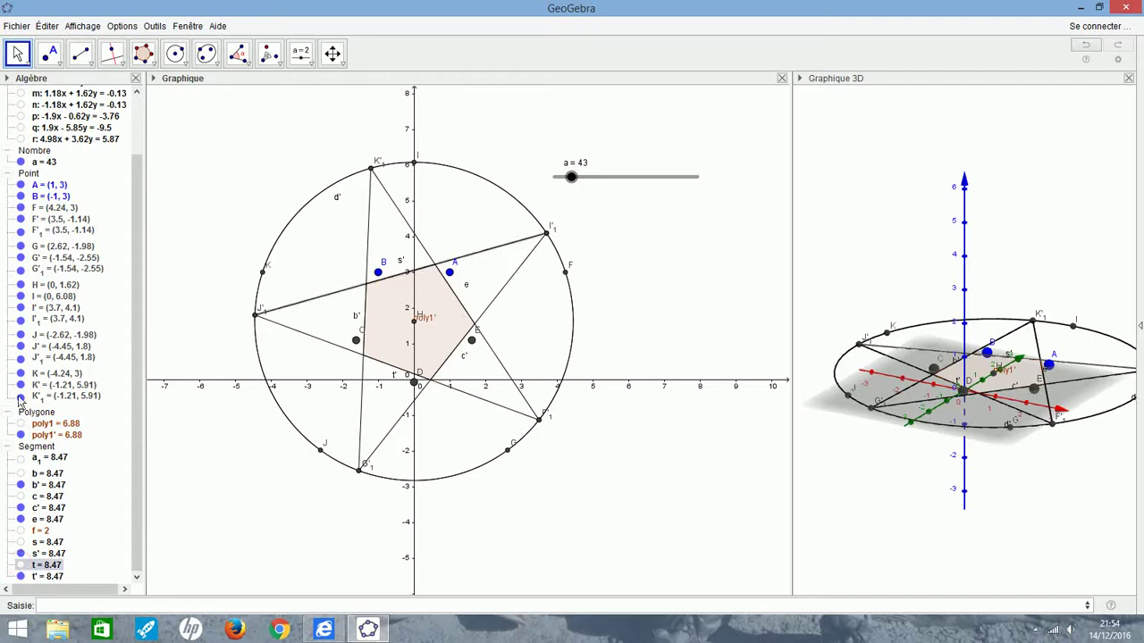
- Hide points A and B, the centre H, the star tips F, G, I, J and K, and their rotated copies
{"action": "left_click", "coordinate": [21, 185]}
{"action": "left_click", "coordinate": [20, 195]}
{"action": "left_click", "coordinate": [20, 207]}
{"action": "left_click", "coordinate": [21, 218]}
{"action": "left_click", "coordinate": [21, 347]}
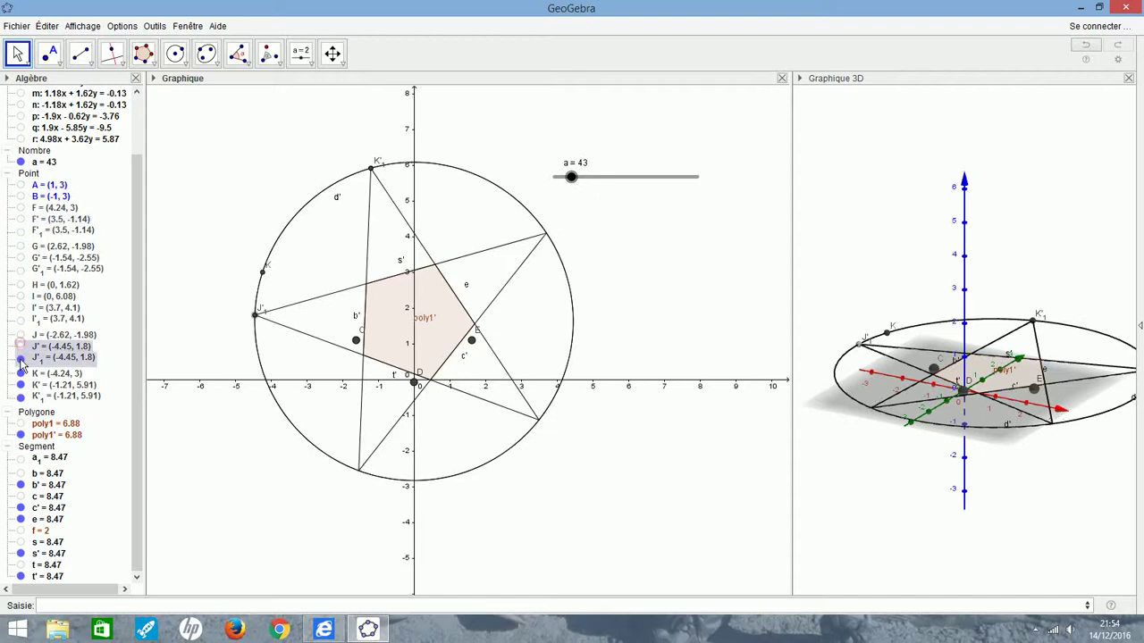
{"action": "left_click", "coordinate": [20, 359]}
{"action": "left_click", "coordinate": [20, 373]}
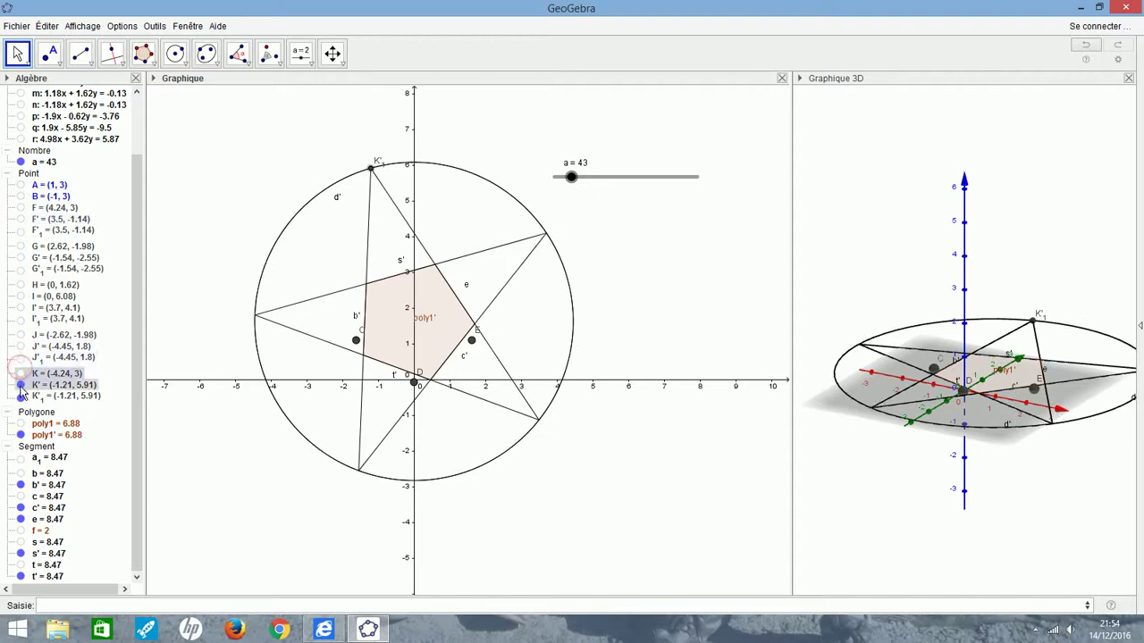
{"action": "left_click", "coordinate": [20, 385]}
{"action": "left_click", "coordinate": [20, 396]}
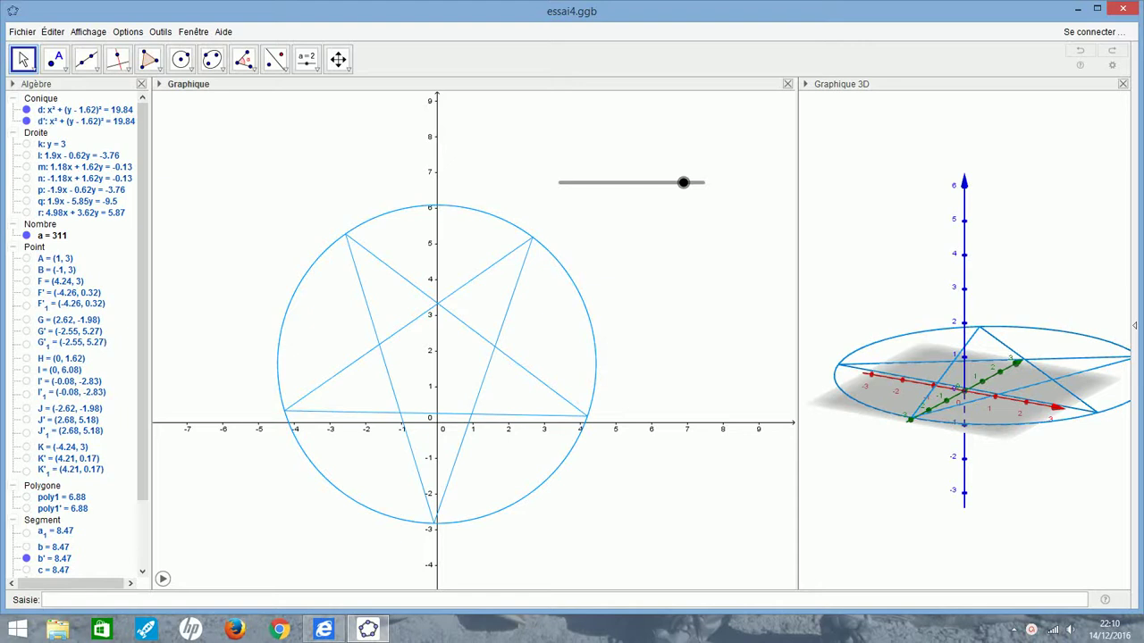
- Place a point on the y-axis at (0, -4, 0) in the 3D view
{"action": "left_click", "coordinate": [852, 316]}
{"action": "left_click_drag", "start_coordinate": [852, 316], "coordinate": [809, 312]}
{"action": "left_click_drag", "start_coordinate": [1006, 330], "coordinate": [977, 327]}
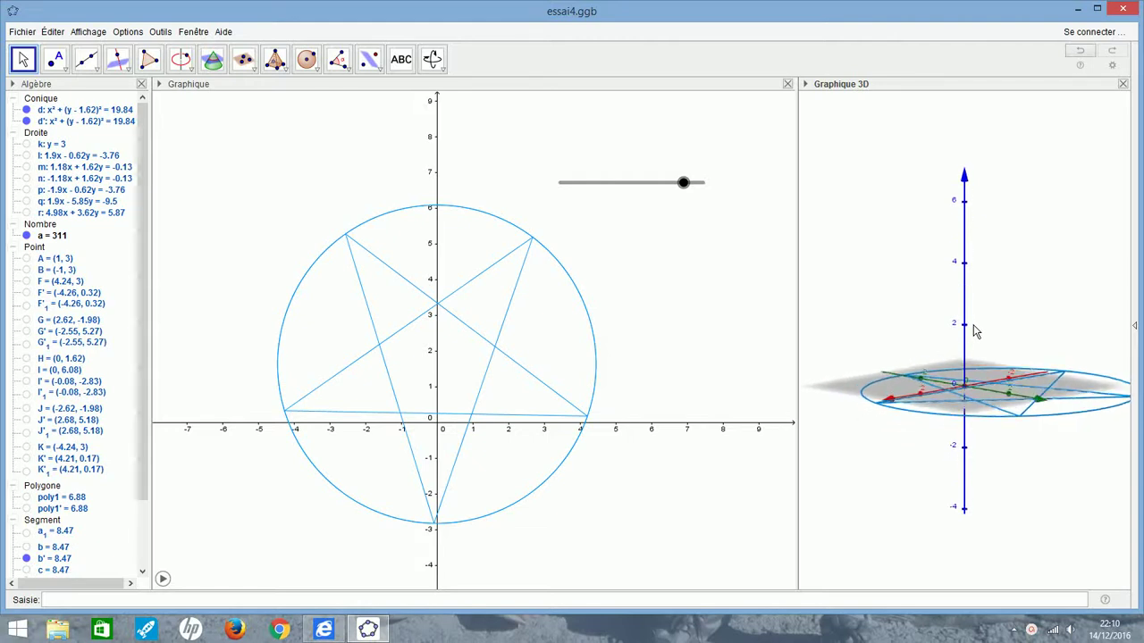
{"action": "scroll", "coordinate": [976, 330], "scroll_direction": "down", "scroll_amount": 1}
{"action": "scroll", "coordinate": [975, 330], "scroll_direction": "down", "scroll_amount": 1}
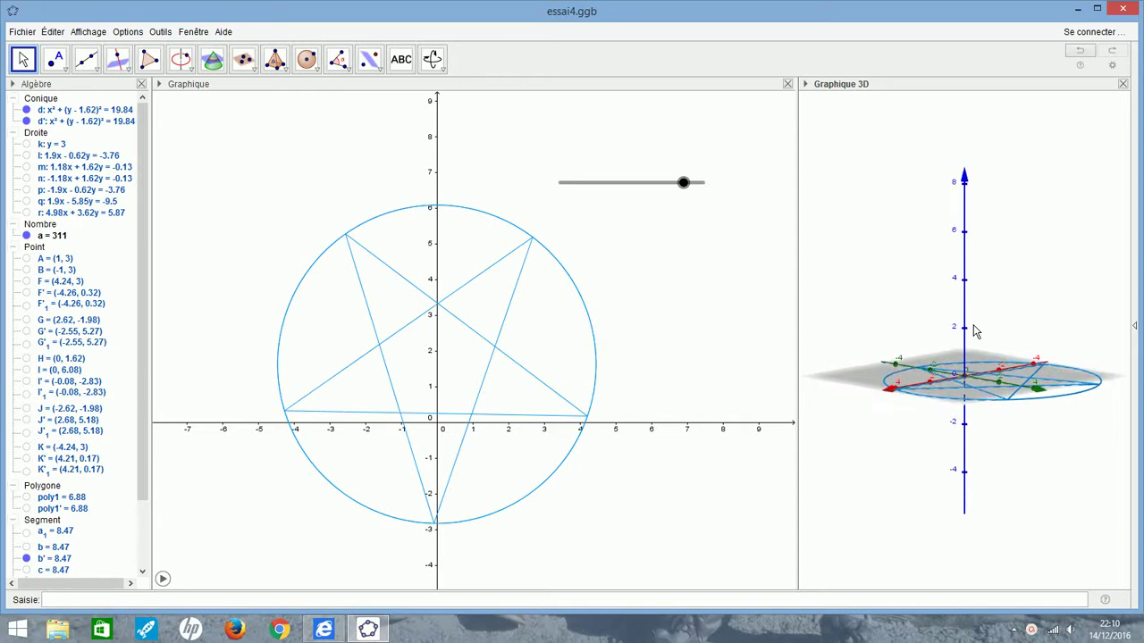
{"action": "left_click", "coordinate": [55, 59]}
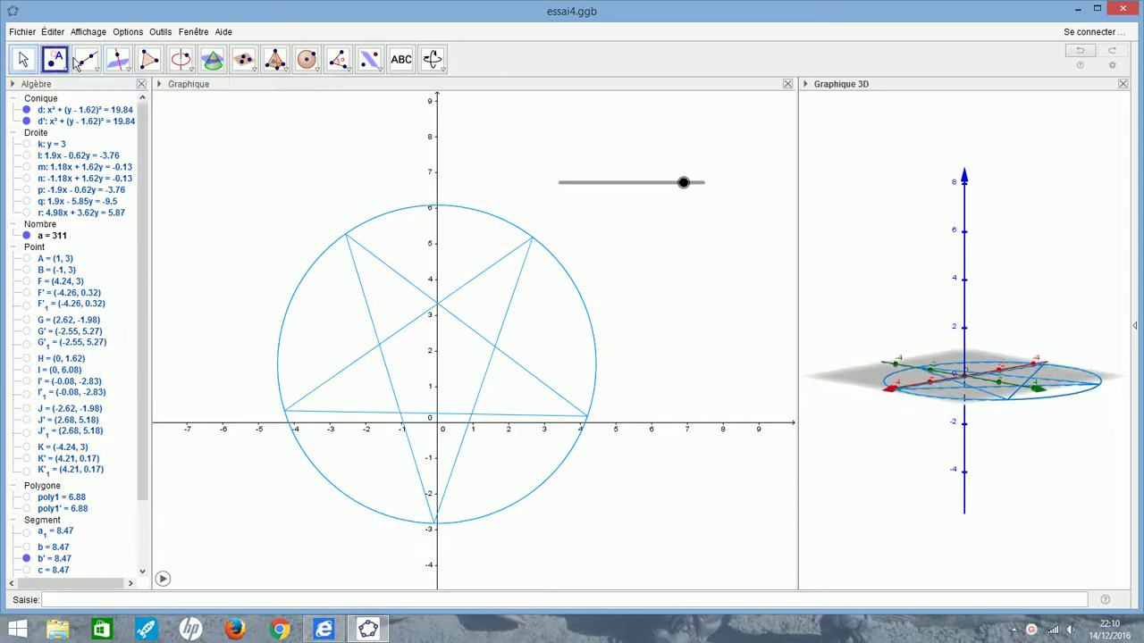
{"action": "left_click", "coordinate": [893, 371]}
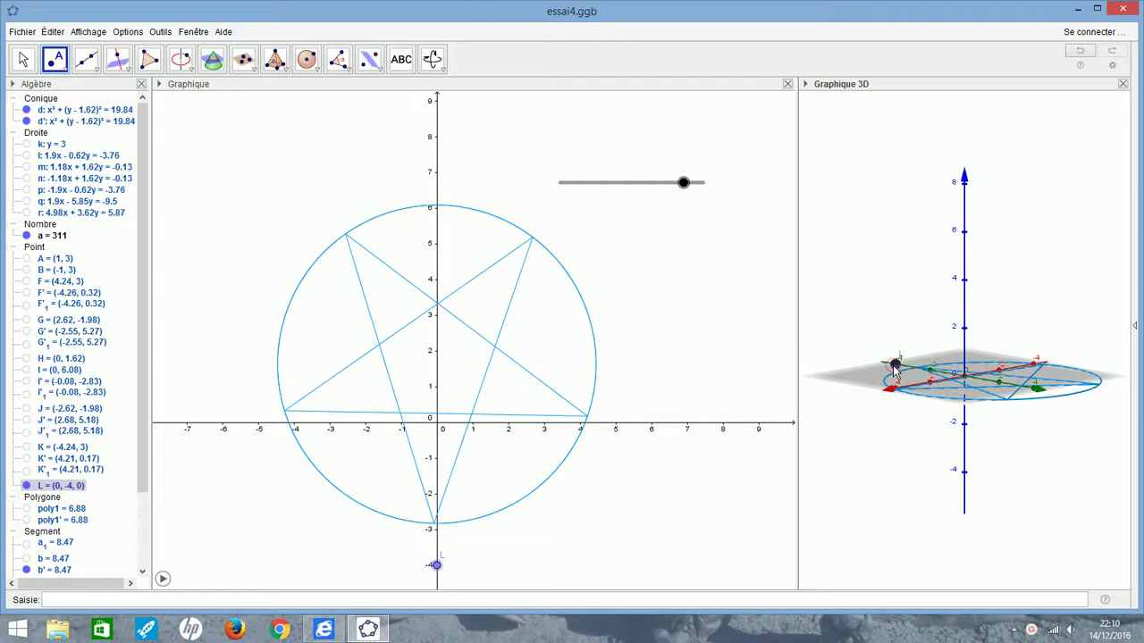
- Construct a plane through L perpendicular to the y-axis in the 3D view
{"action": "left_click", "coordinate": [243, 59]}
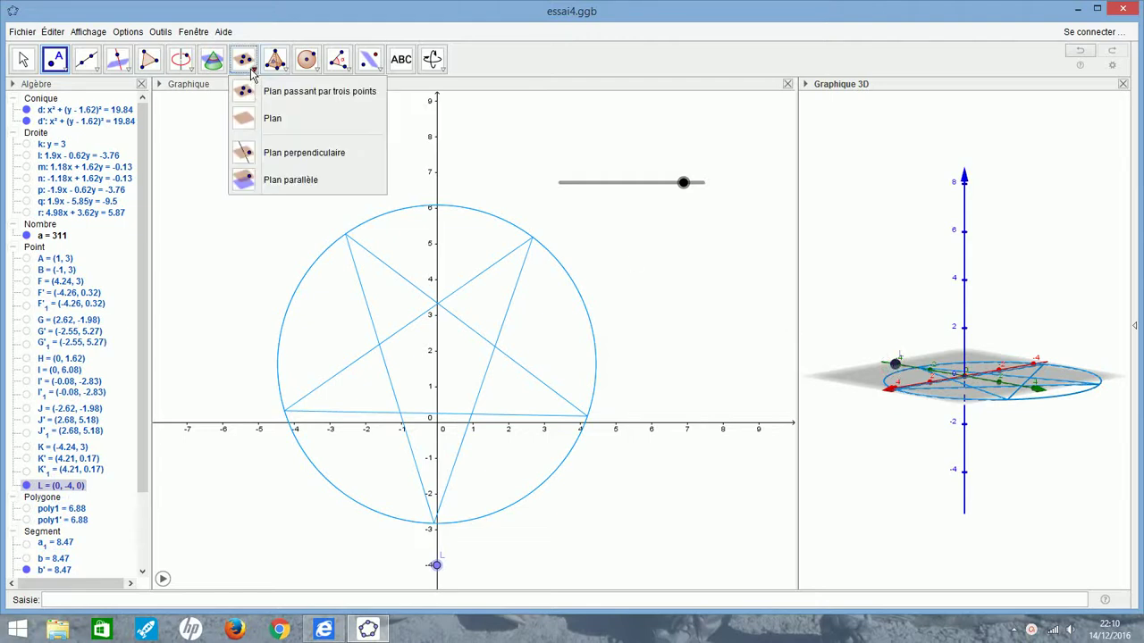
{"action": "left_click", "coordinate": [274, 156]}
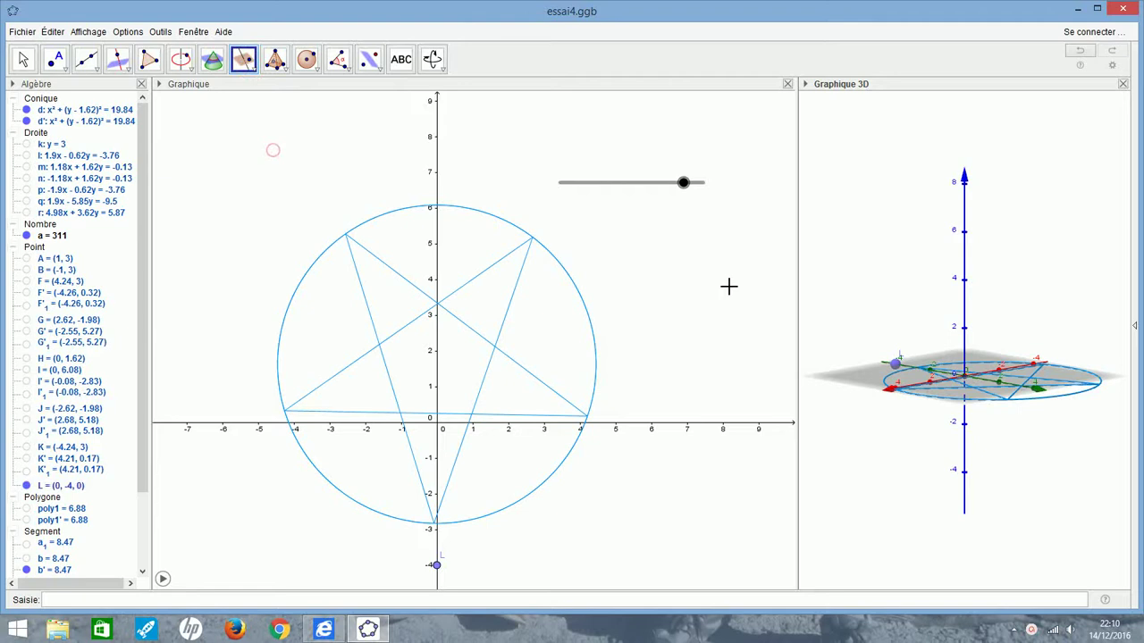
{"action": "left_click", "coordinate": [895, 368]}
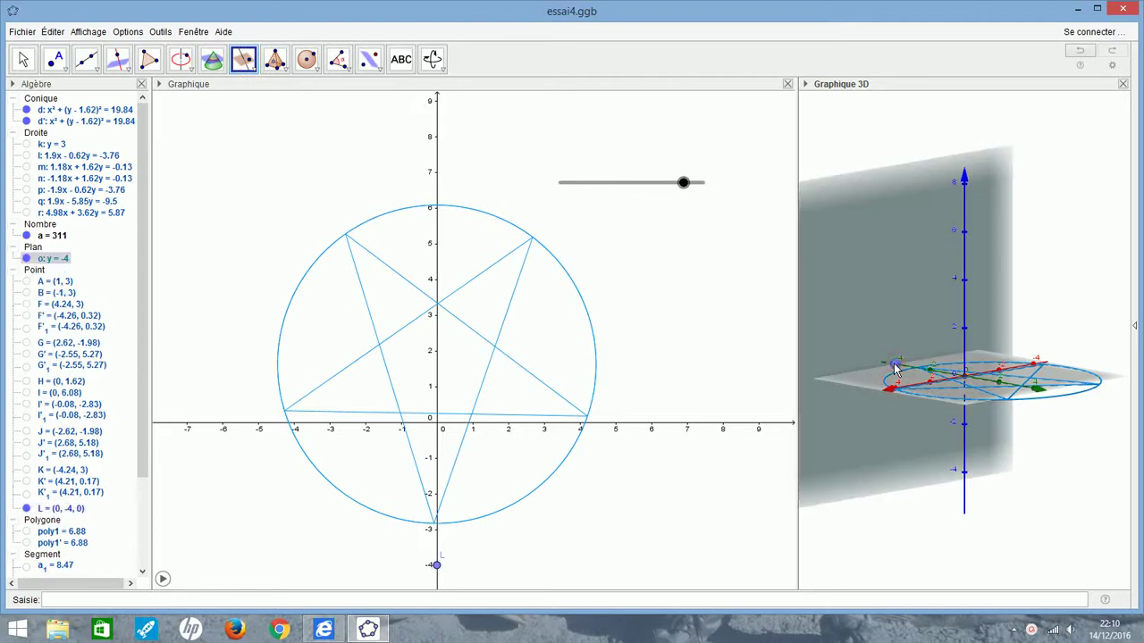
{"action": "key", "text": "Escape"}
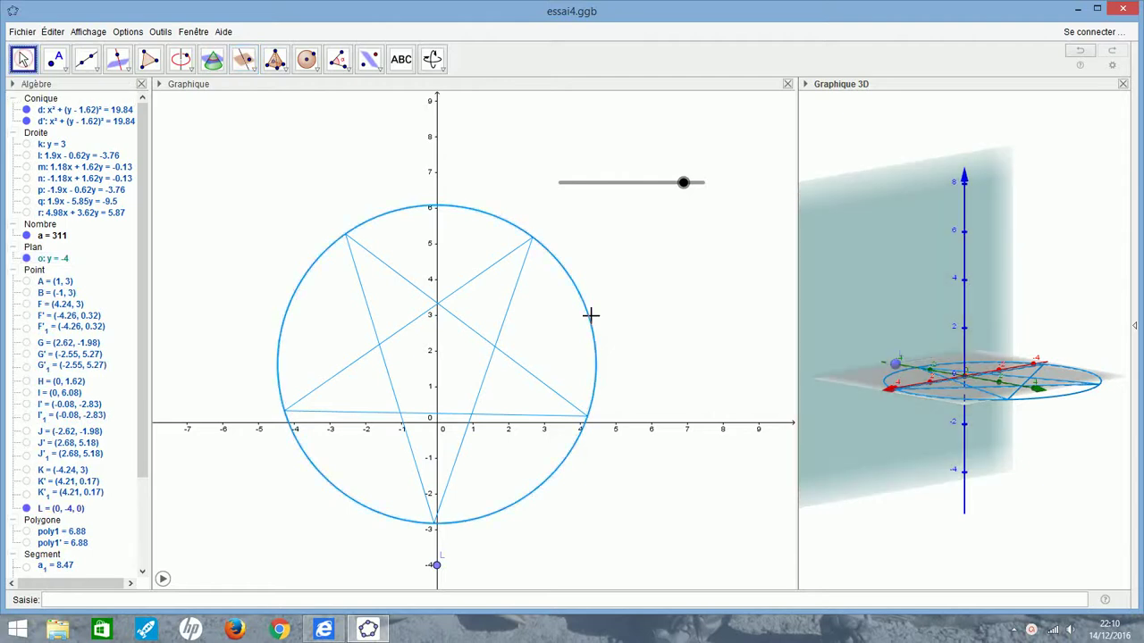
- Create a 2D view of plane o and enlarge it and the 3D view at the expense of the flat graphics view
{"action": "left_click", "coordinate": [852, 466]}
{"action": "left_click_drag", "start_coordinate": [924, 510], "coordinate": [948, 516]}
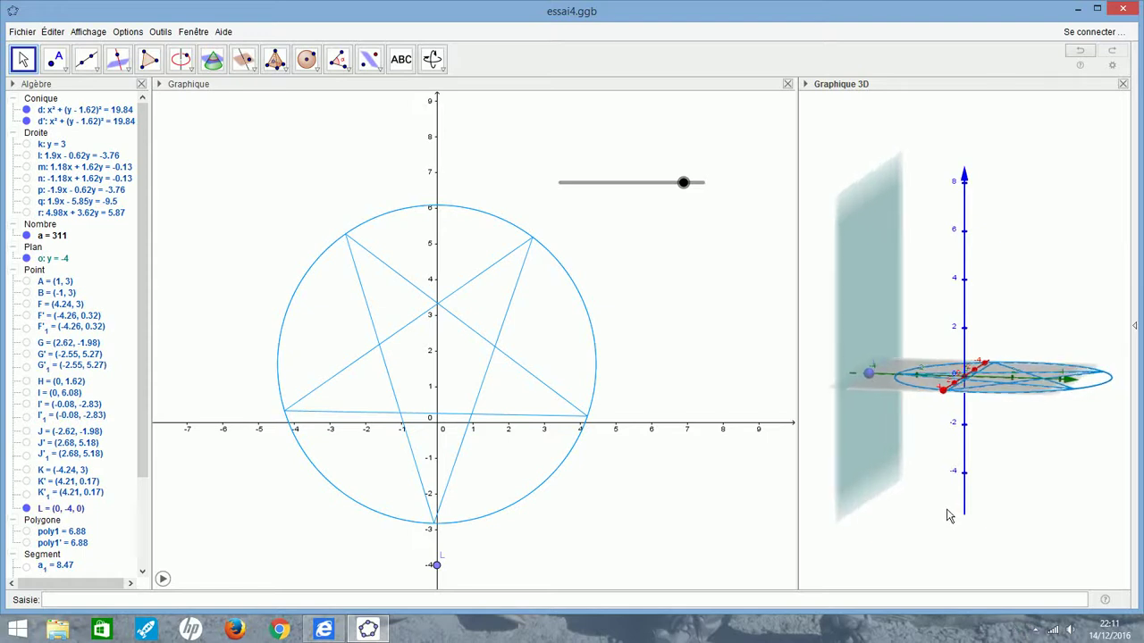
{"action": "right_click", "coordinate": [873, 312]}
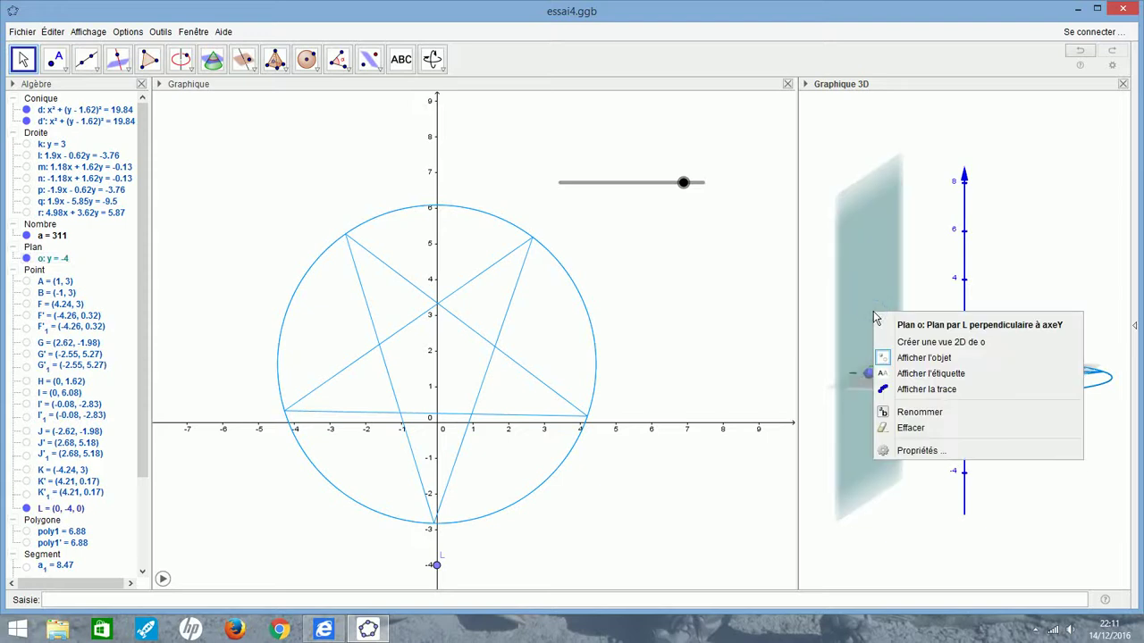
{"action": "left_click", "coordinate": [898, 342]}
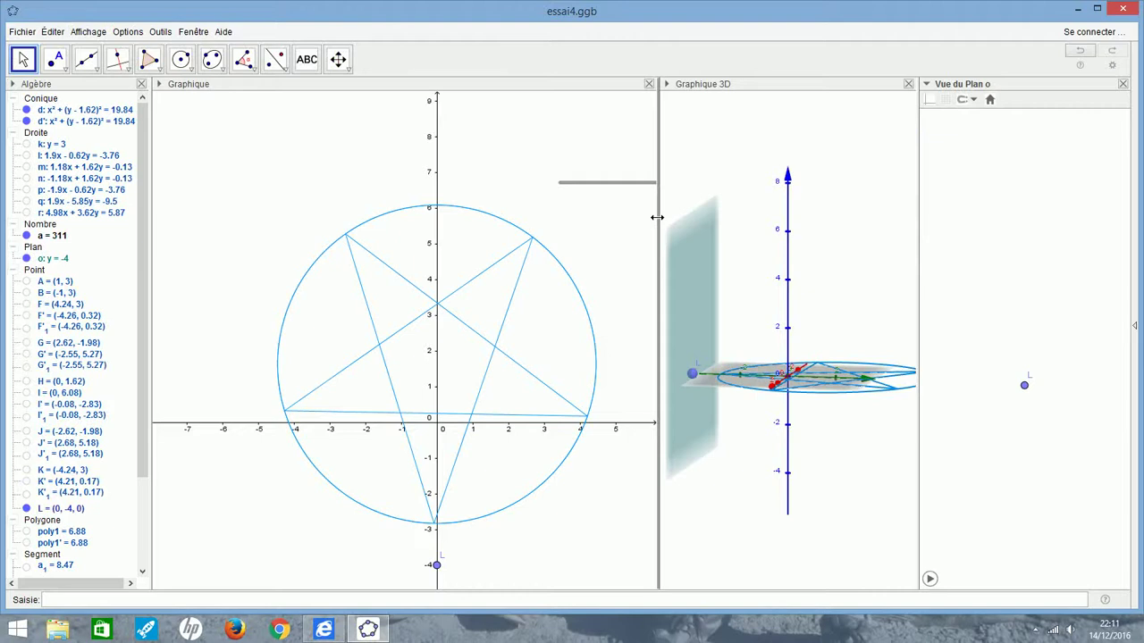
{"action": "left_click_drag", "start_coordinate": [658, 217], "coordinate": [533, 224]}
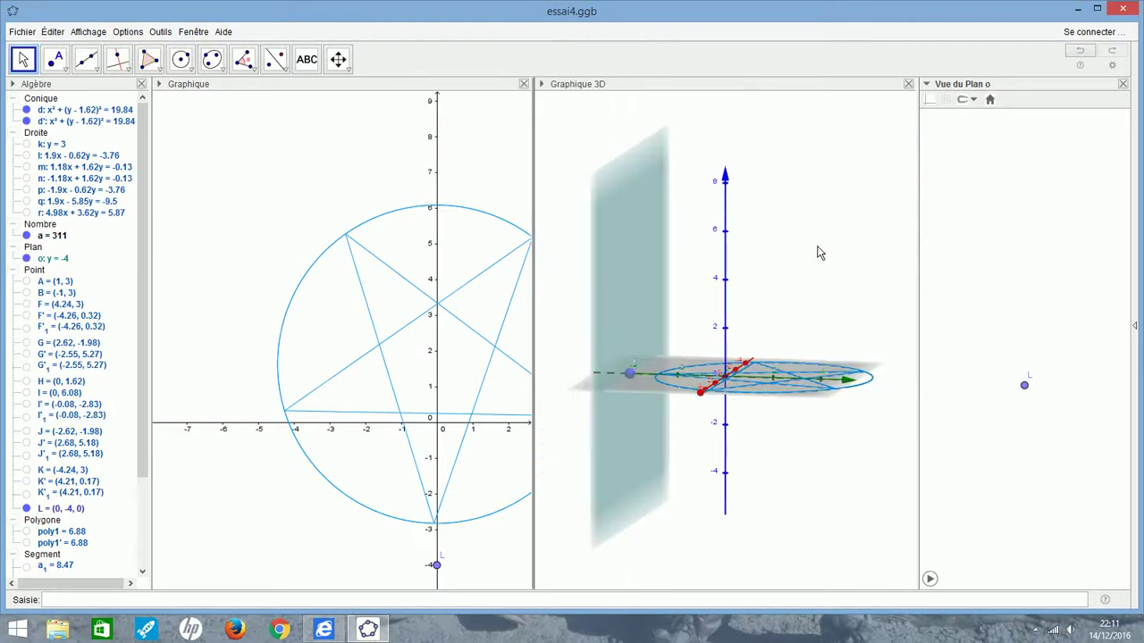
{"action": "left_click", "coordinate": [918, 247]}
{"action": "left_click_drag", "start_coordinate": [898, 254], "coordinate": [860, 256]}
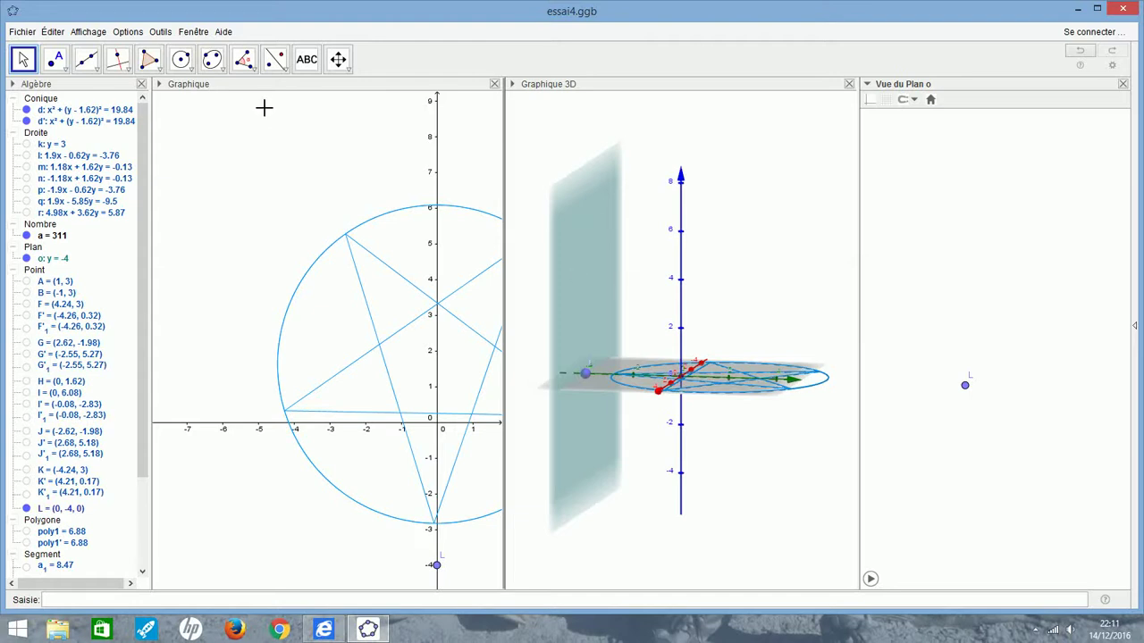
- Draw two lines through L, one parallel to the z-axis and one parallel to the x-axis
{"action": "left_click", "coordinate": [96, 70]}
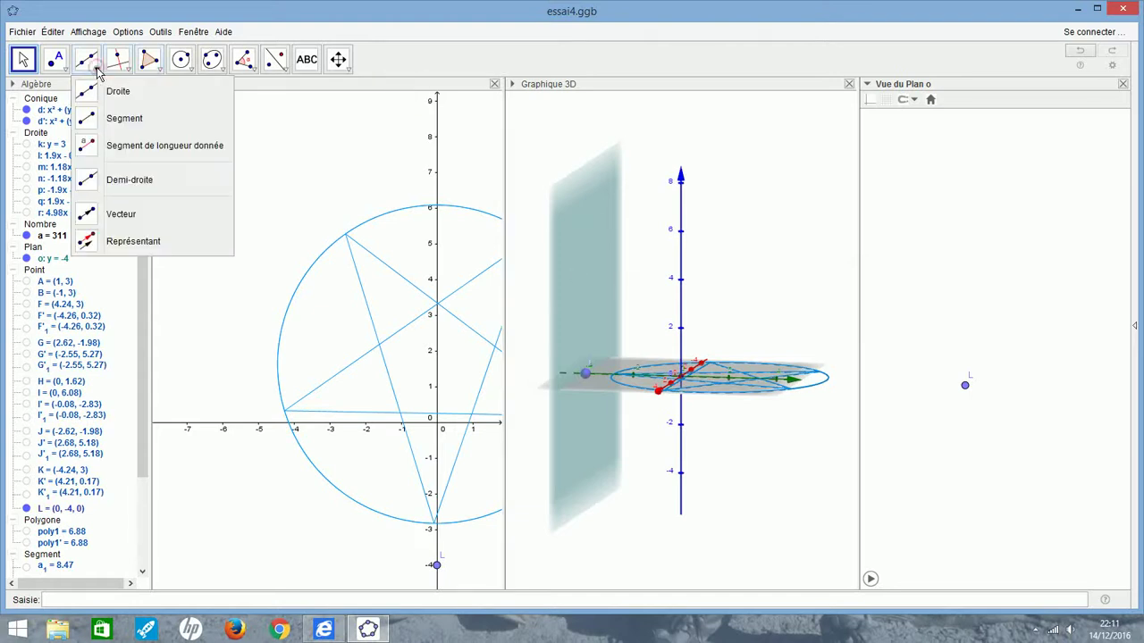
{"action": "mouse_move", "coordinate": [120, 68]}
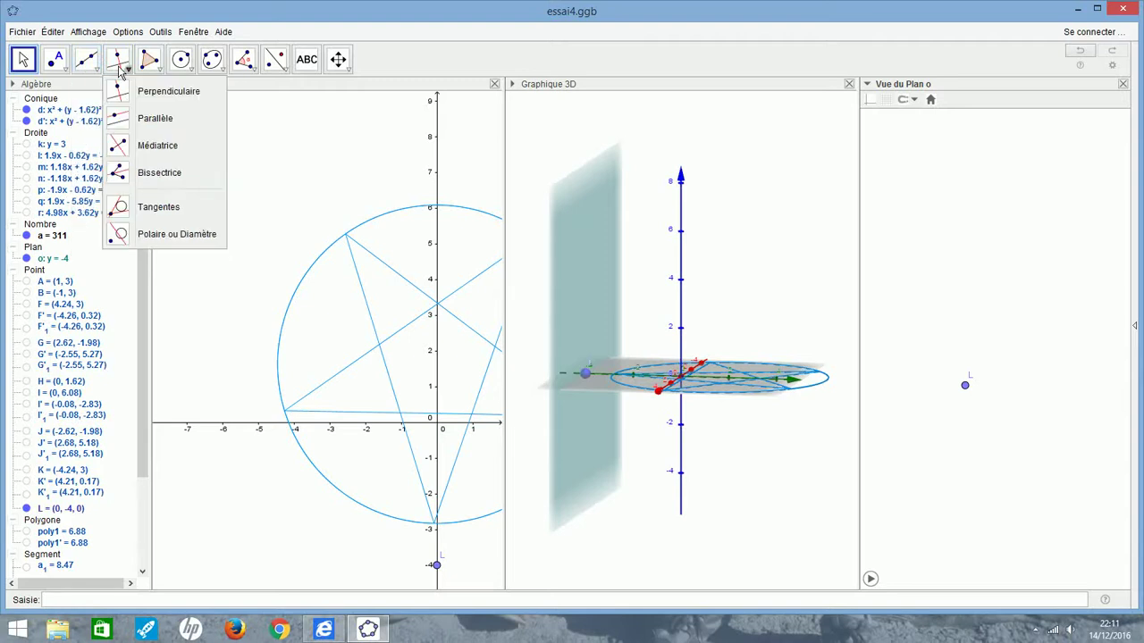
{"action": "left_click", "coordinate": [152, 118]}
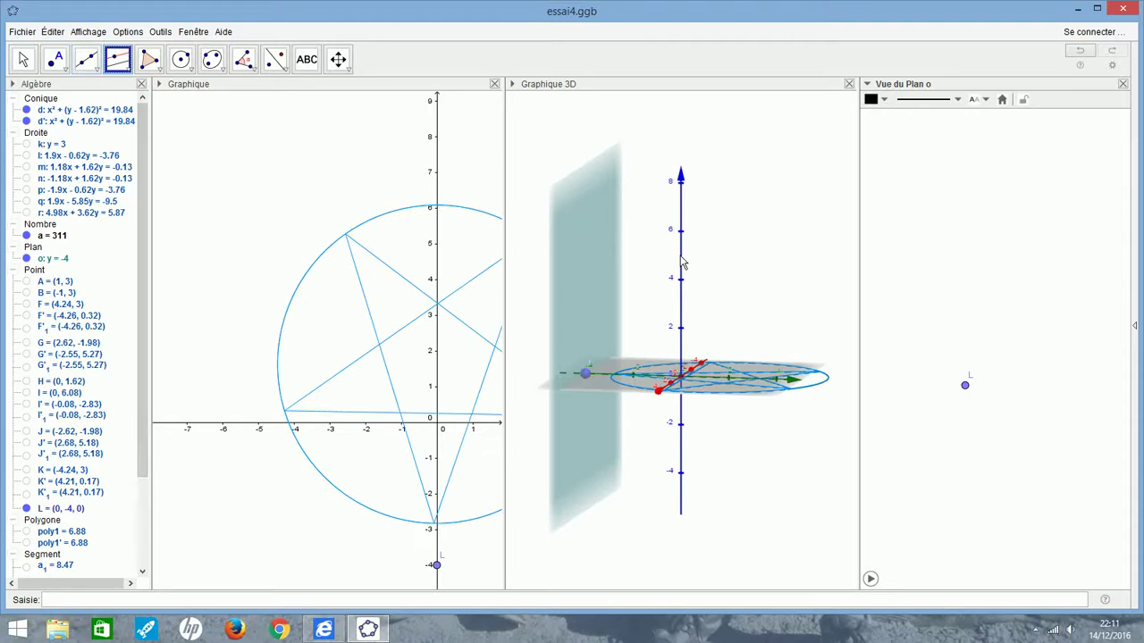
{"action": "left_click", "coordinate": [585, 376]}
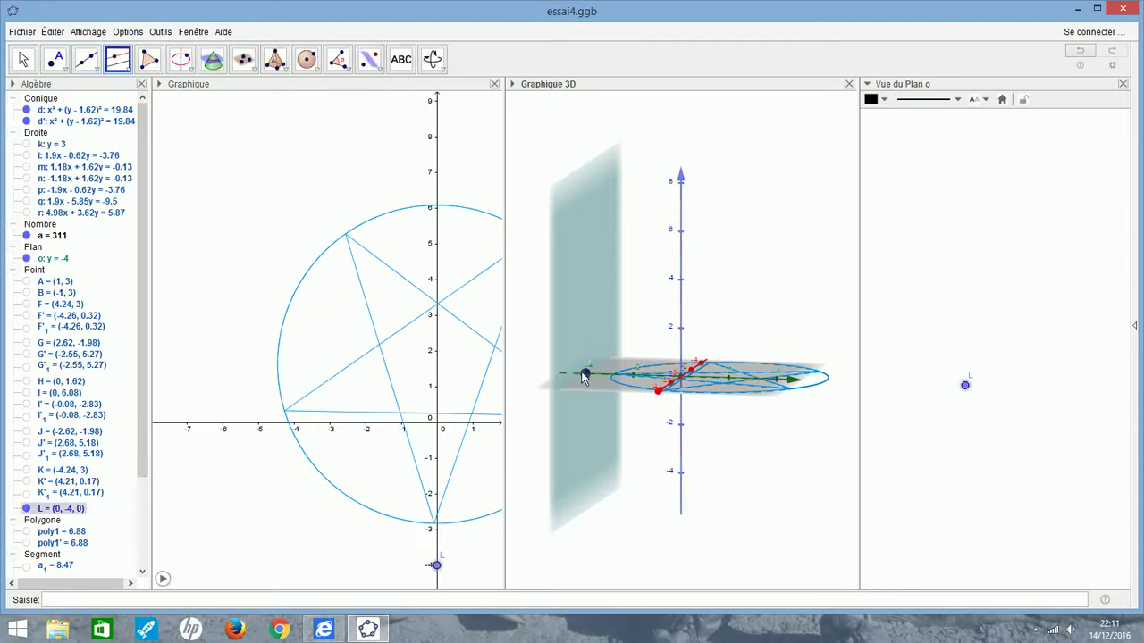
{"action": "left_click", "coordinate": [585, 377]}
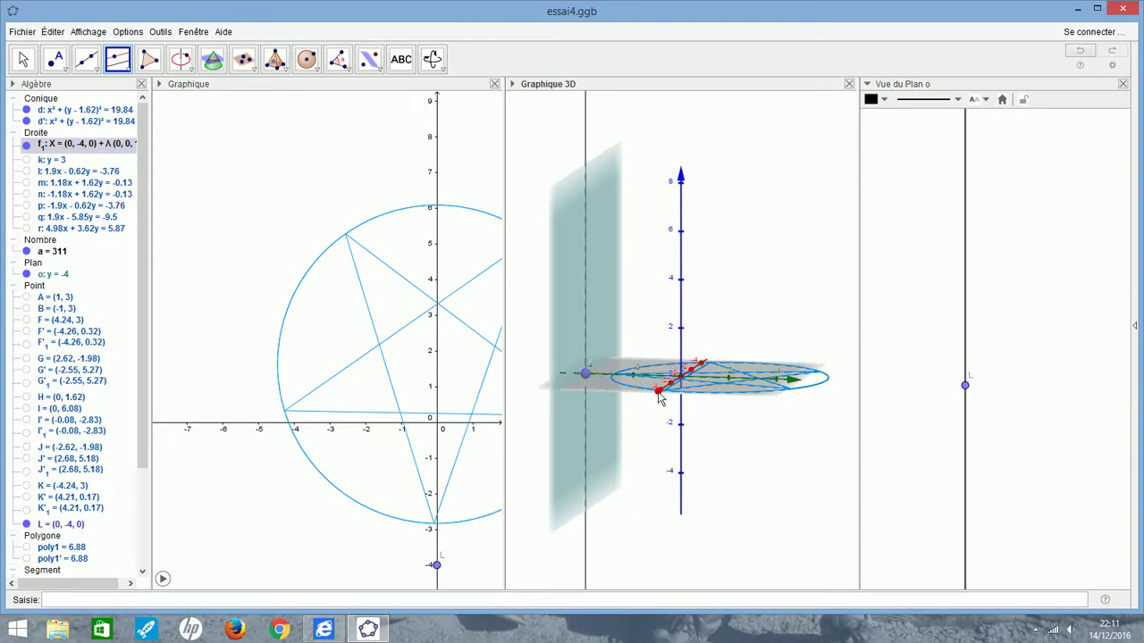
{"action": "left_click", "coordinate": [658, 393]}
{"action": "left_click", "coordinate": [587, 373]}
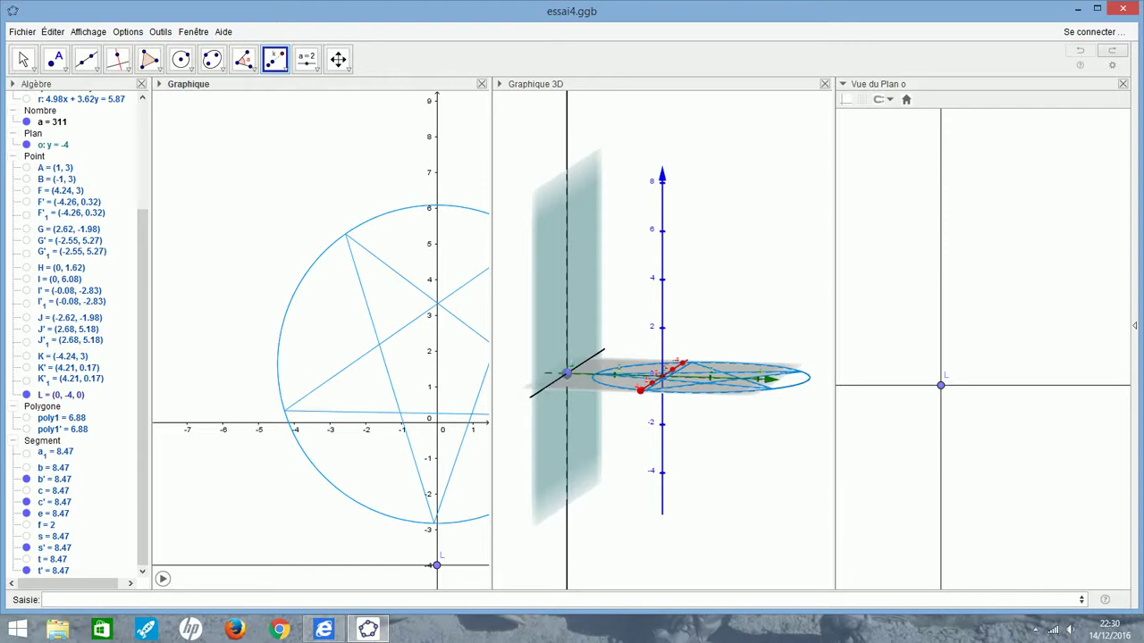
- Create the points P = (-2, -4, 0) and R = (2, -4, 0) on the line parallel to the x-axis
{"action": "left_click", "coordinate": [306, 598]}
{"action": "type", "text": "P = (-2, -4, 0"}
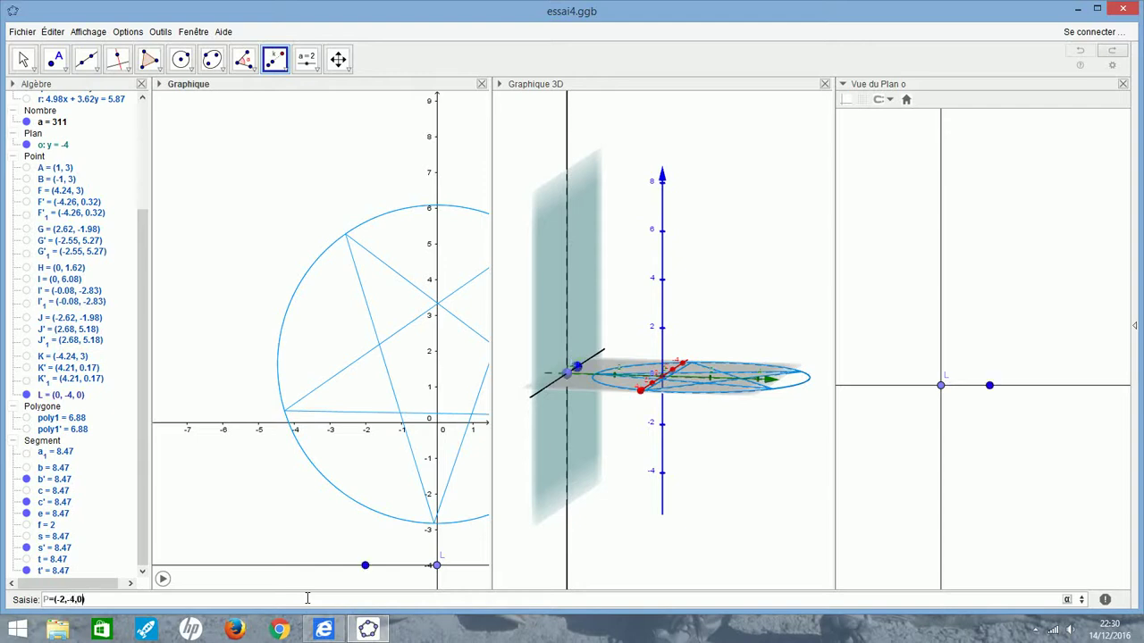
{"action": "key", "text": "Return"}
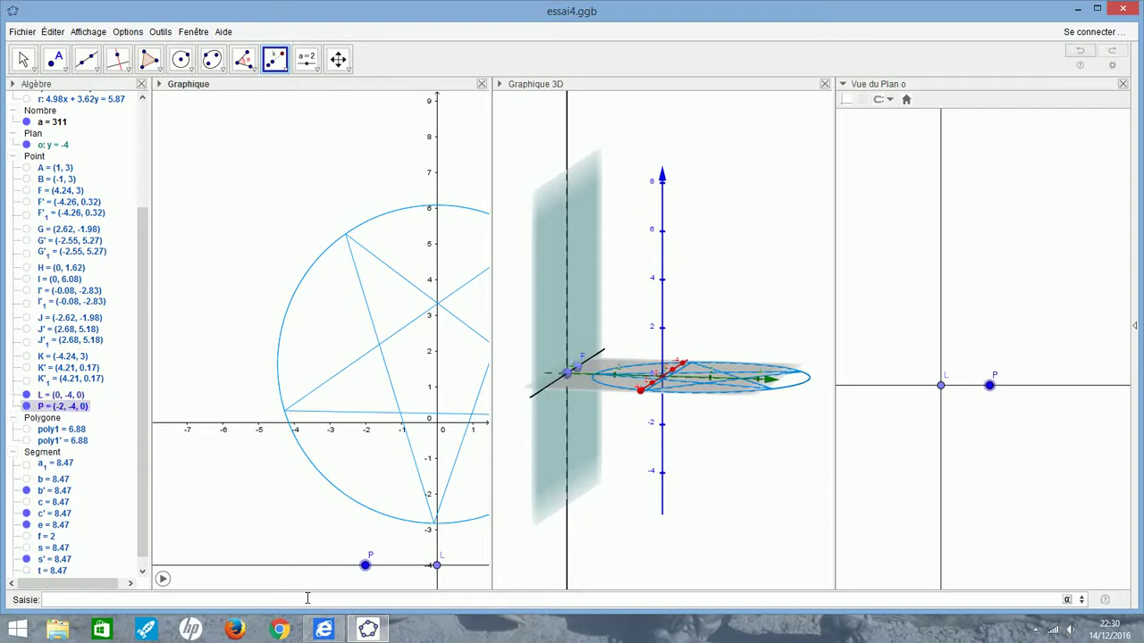
{"action": "type", "text": "R=(2,-4,"}
{"action": "key", "text": "BackSpace"}
{"action": "key", "text": "Return"}
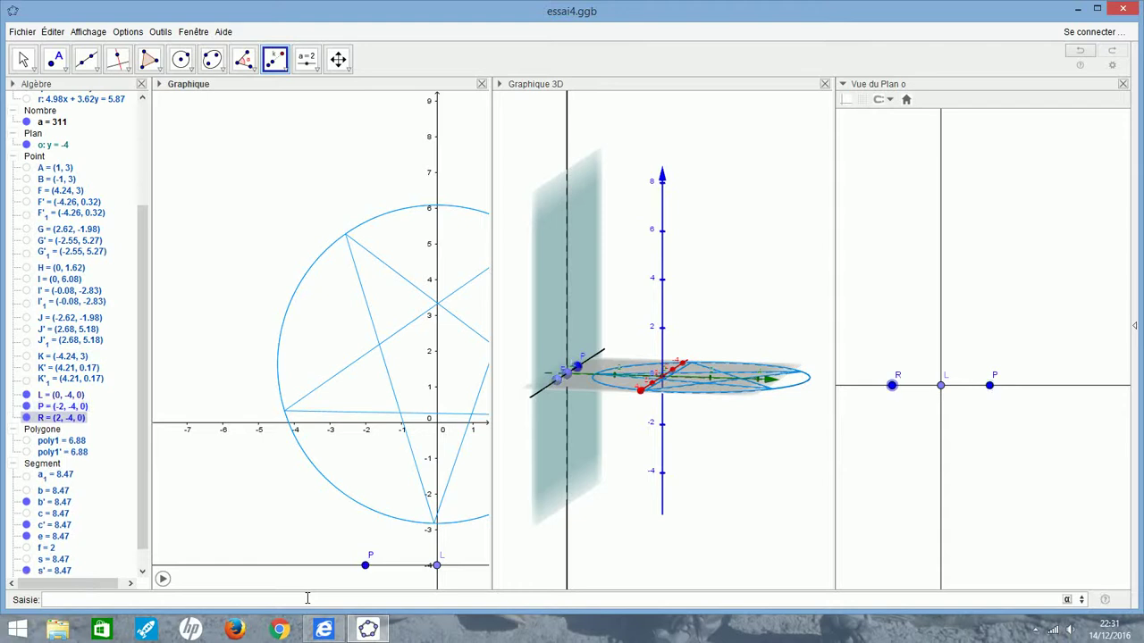
- Create the points Q = (0, -4, 3) and S = (0, -4, -3) on the line parallel to the z-axis
{"action": "type", "text": "Q=(0,-4,3"}
{"action": "key", "text": "Return"}
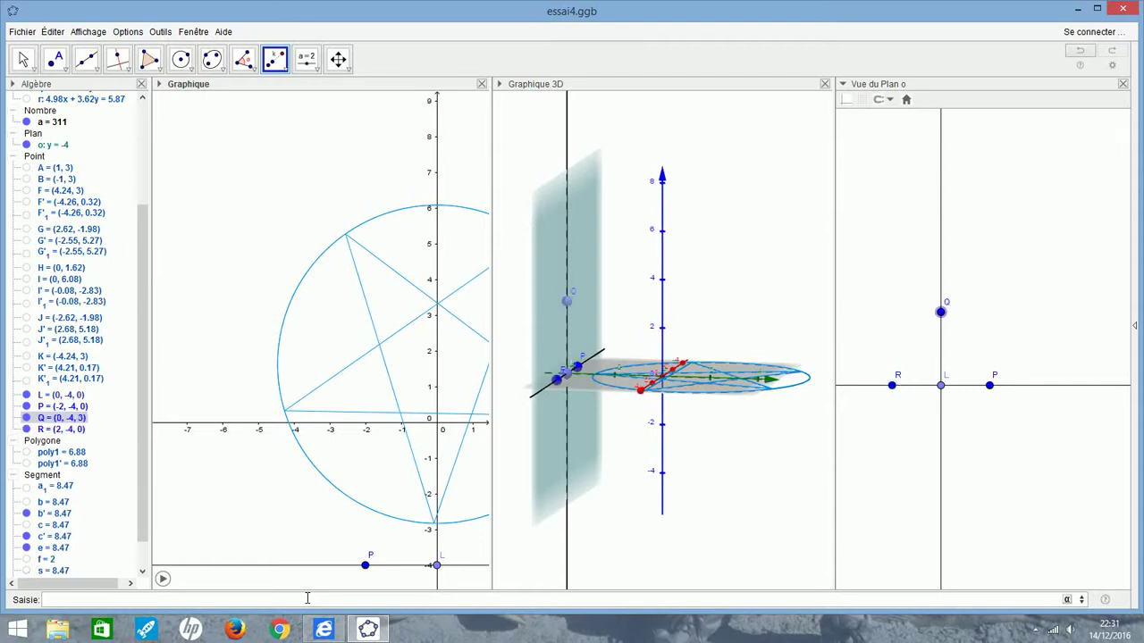
{"action": "type", "text": "S = ("}
{"action": "type", "text": "0, -4"}
{"action": "type", "text": ", -3"}
{"action": "key", "text": "Return"}
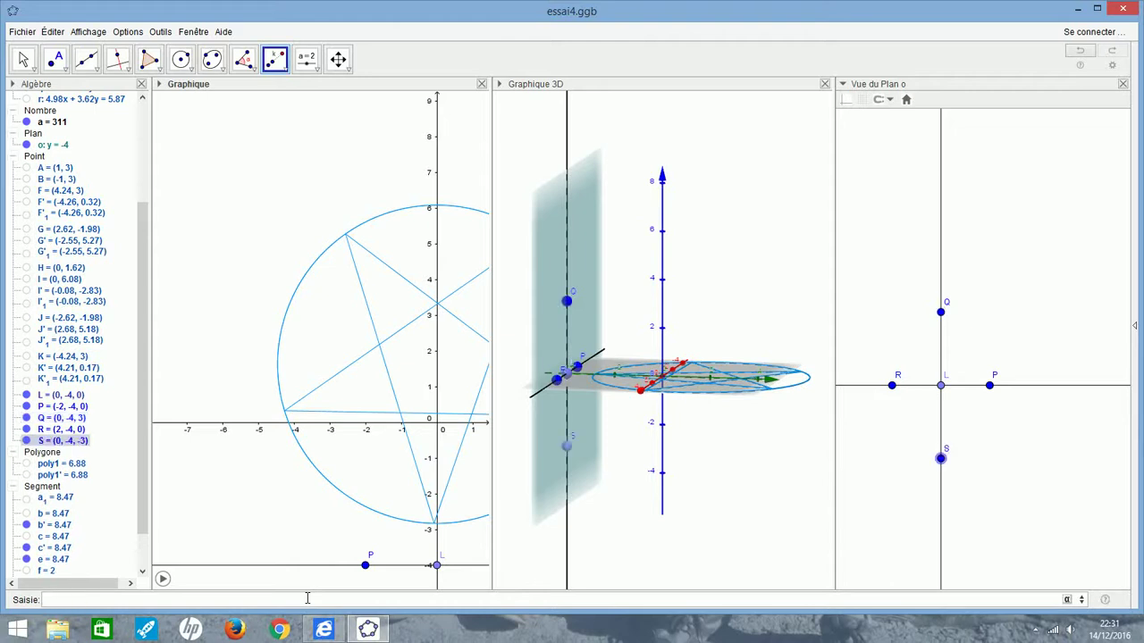
- Build the rhombus polygon PQRS in the 2D view of plane o
{"action": "left_click", "coordinate": [150, 59]}
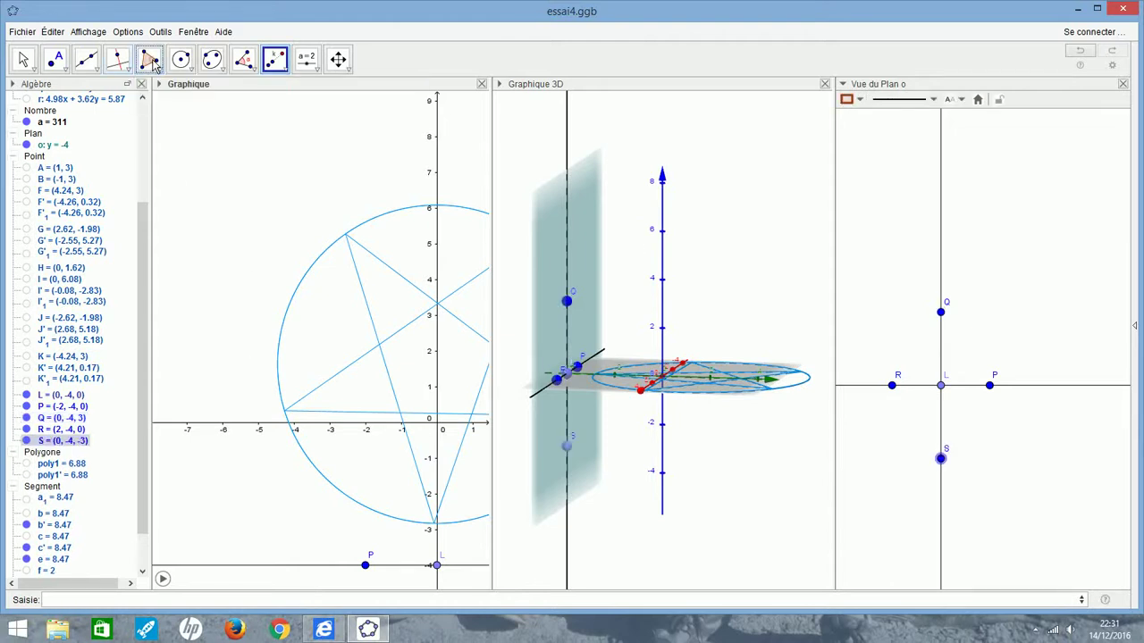
{"action": "left_click", "coordinate": [989, 385]}
{"action": "left_click", "coordinate": [940, 312]}
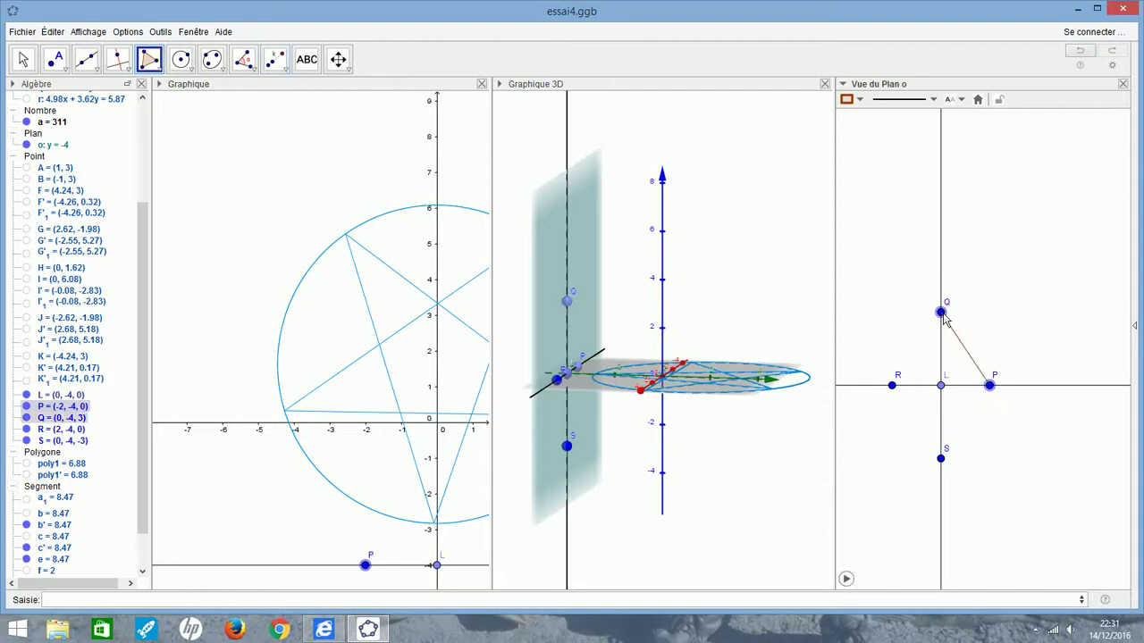
{"action": "left_click", "coordinate": [892, 385]}
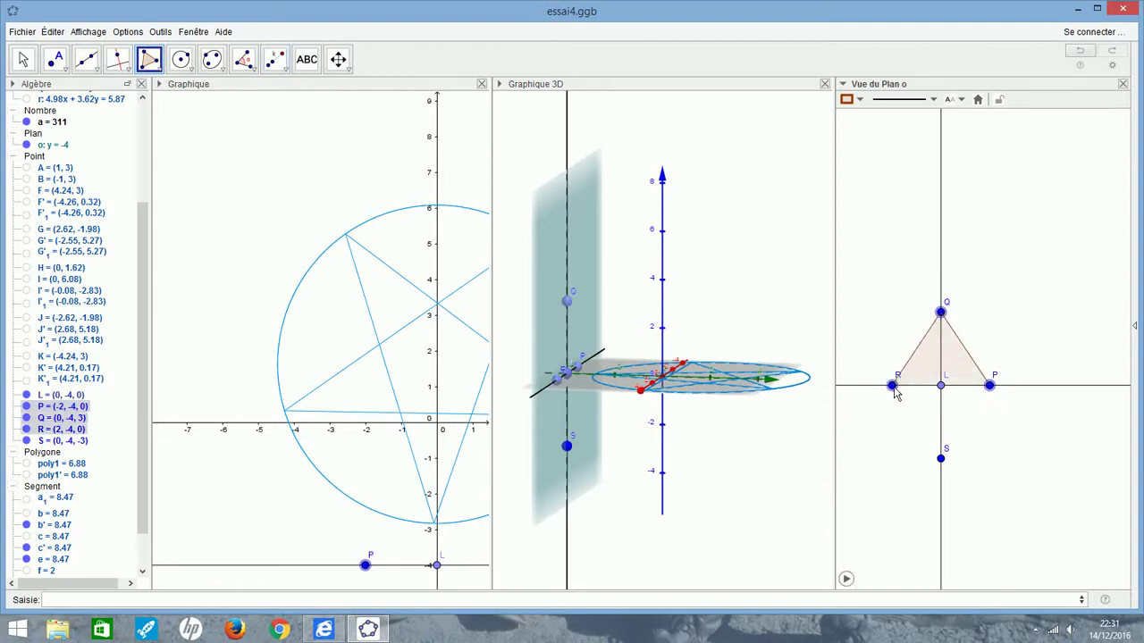
{"action": "left_click", "coordinate": [940, 458]}
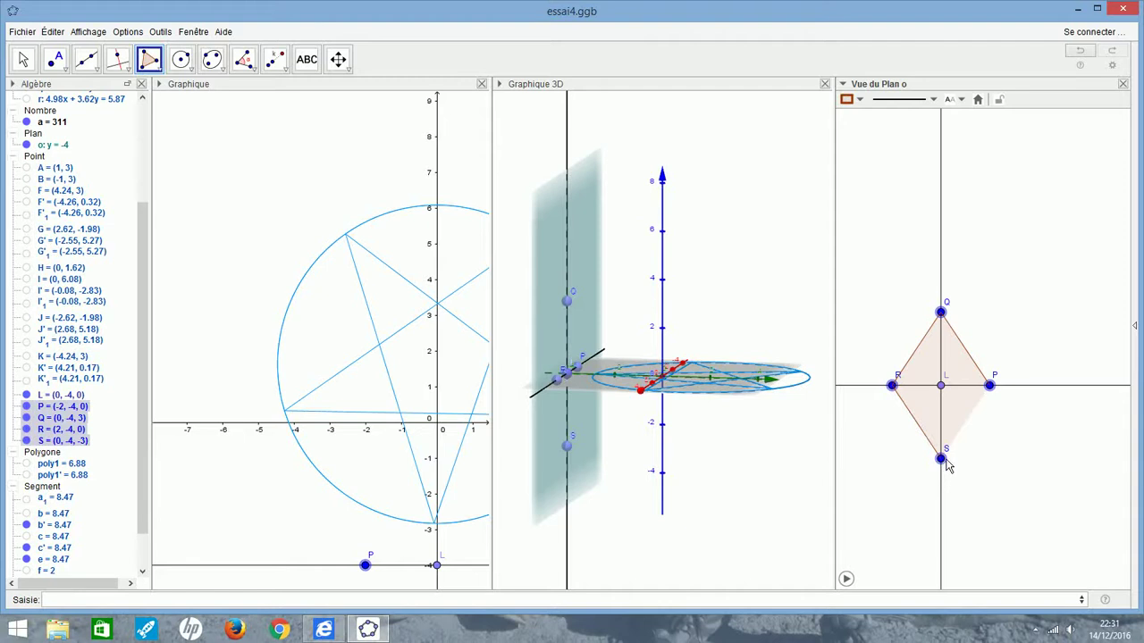
{"action": "left_click", "coordinate": [989, 386]}
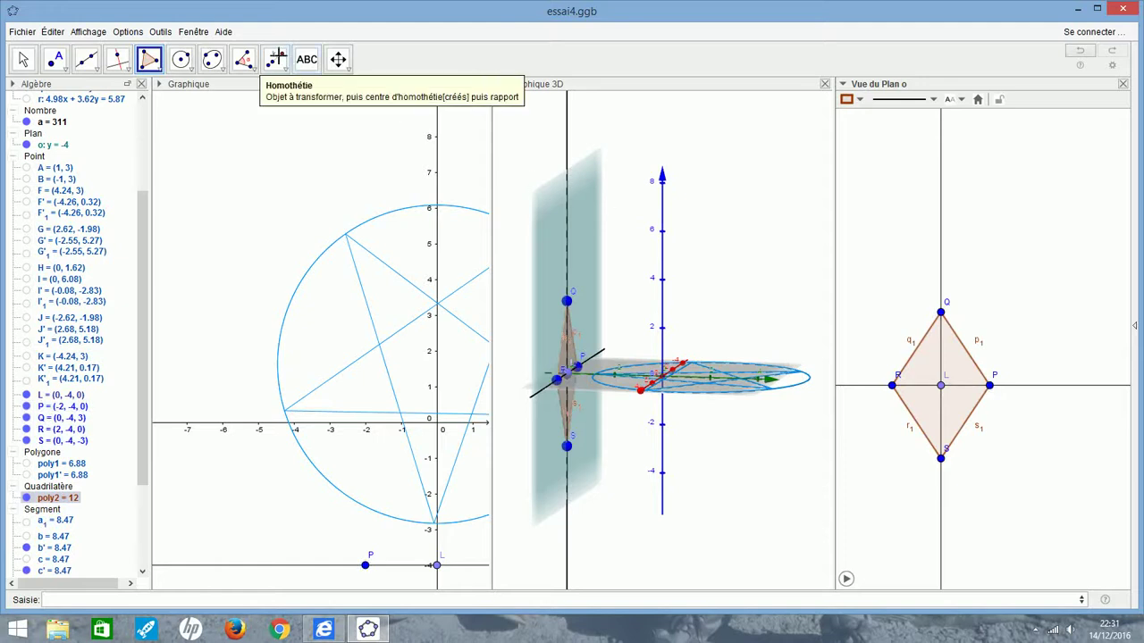
- Enlarge the rhombus PQRS by a homothety centred at L with factor 1.3
{"action": "left_click", "coordinate": [275, 59]}
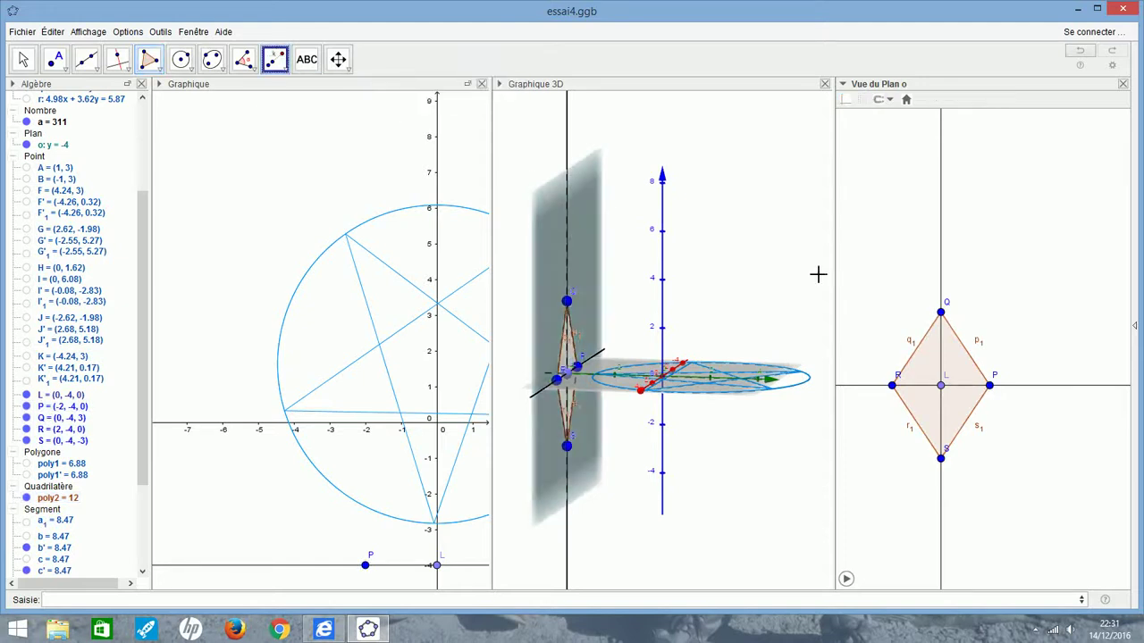
{"action": "left_click_drag", "start_coordinate": [878, 298], "coordinate": [1014, 482]}
{"action": "left_click", "coordinate": [939, 386]}
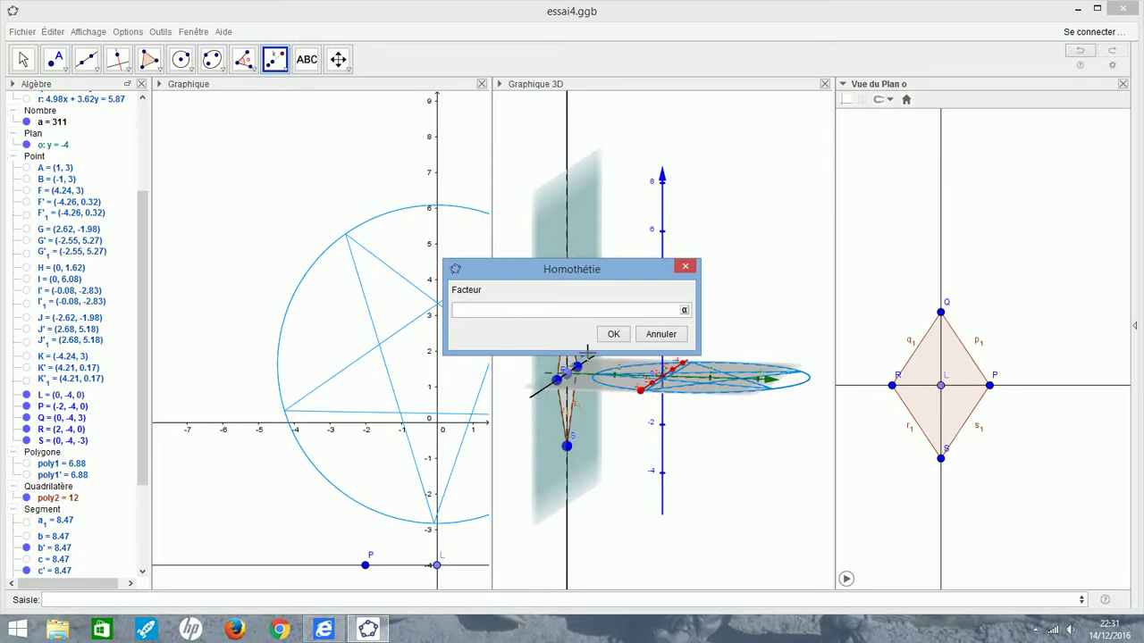
{"action": "type", "text": "1.3"}
{"action": "key", "text": "Return"}
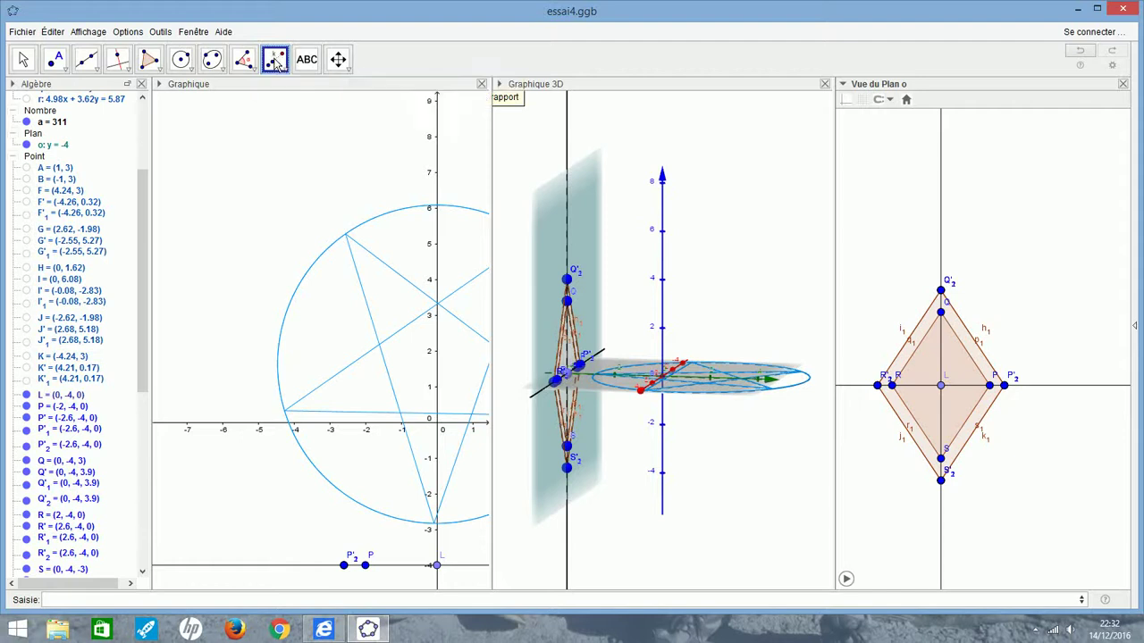
- Apply a second homothety to the original rhombus poly2, centred at L with factor 1.7
{"action": "left_click_drag", "start_coordinate": [140, 312], "coordinate": [134, 434]}
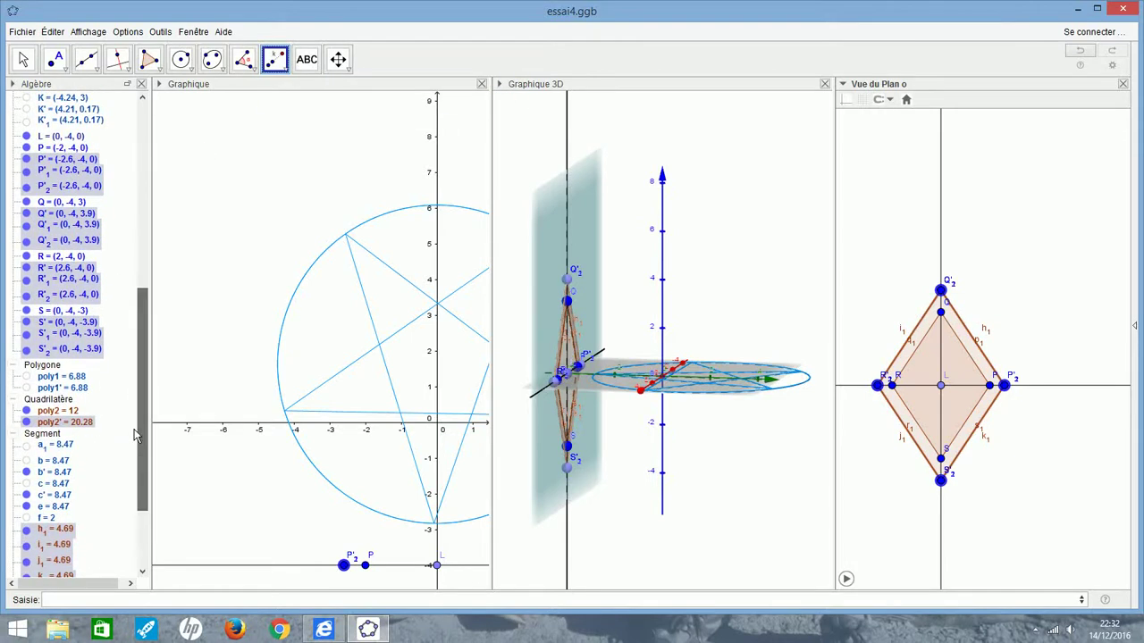
{"action": "left_click", "coordinate": [67, 413]}
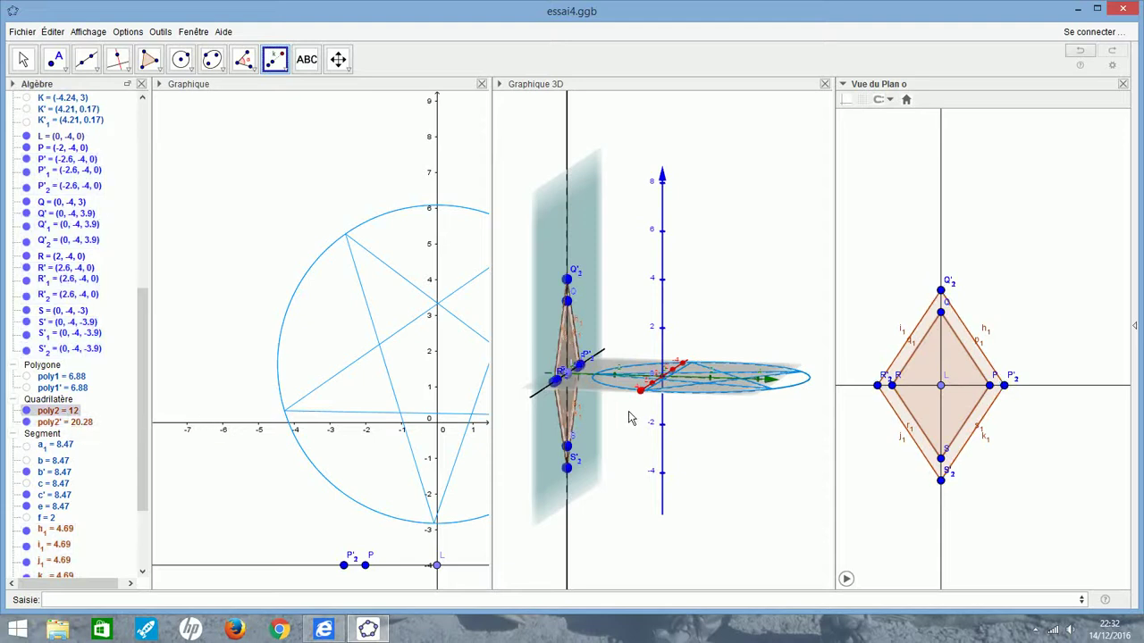
{"action": "left_click", "coordinate": [941, 389]}
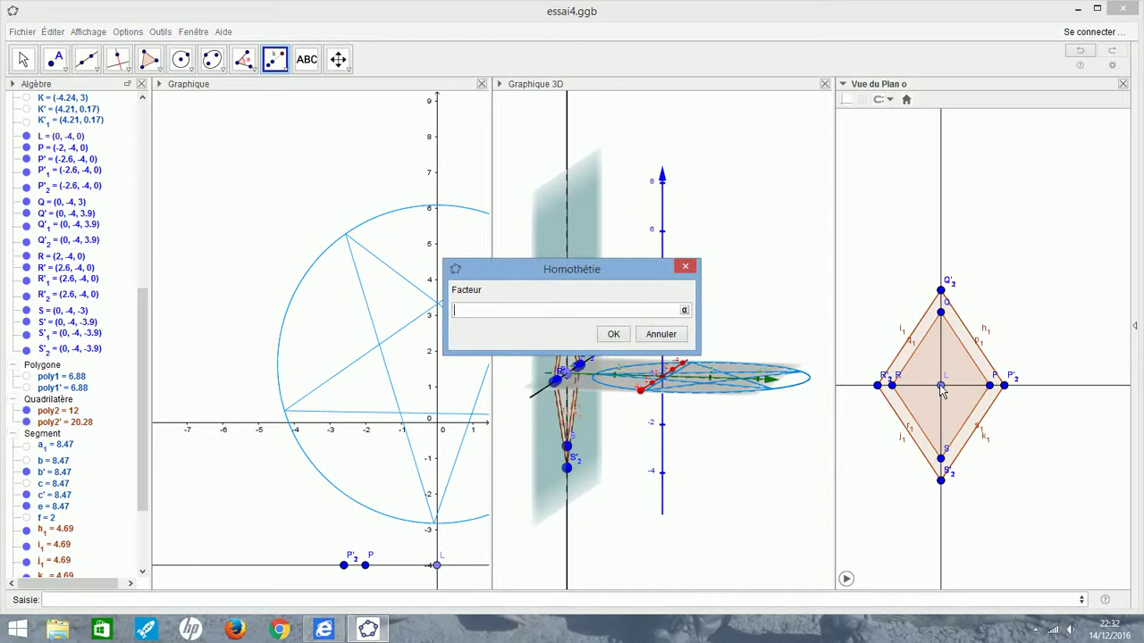
{"action": "type", "text": "1.7"}
{"action": "key", "text": "Return"}
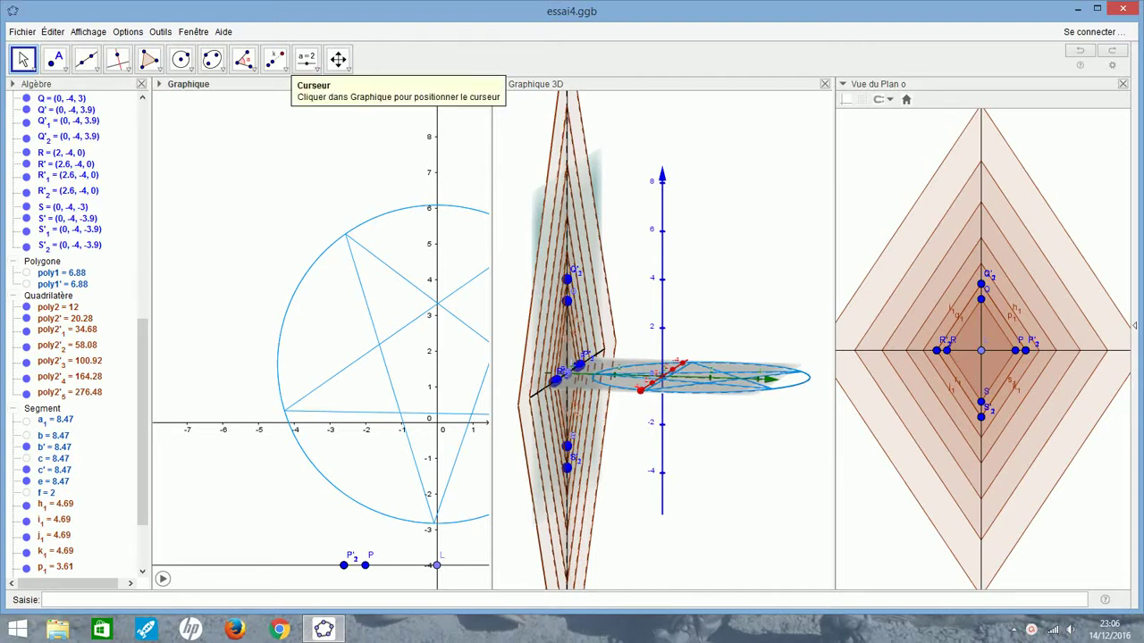
- Add a number slider t ranging from 1 to 5 with increment 0.1 in the flat graphics view
{"action": "left_click", "coordinate": [306, 59]}
{"action": "left_click", "coordinate": [183, 226]}
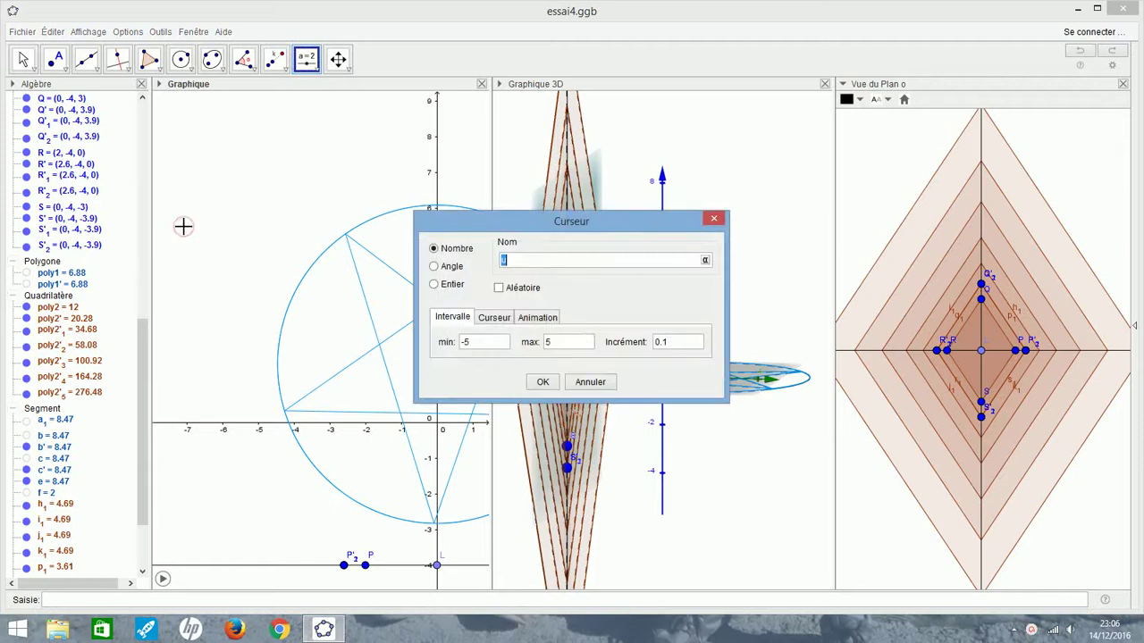
{"action": "type", "text": "t"}
{"action": "left_click", "coordinate": [475, 345]}
{"action": "key", "text": "BackSpace"}
{"action": "key", "text": "BackSpace"}
{"action": "type", "text": "1"}
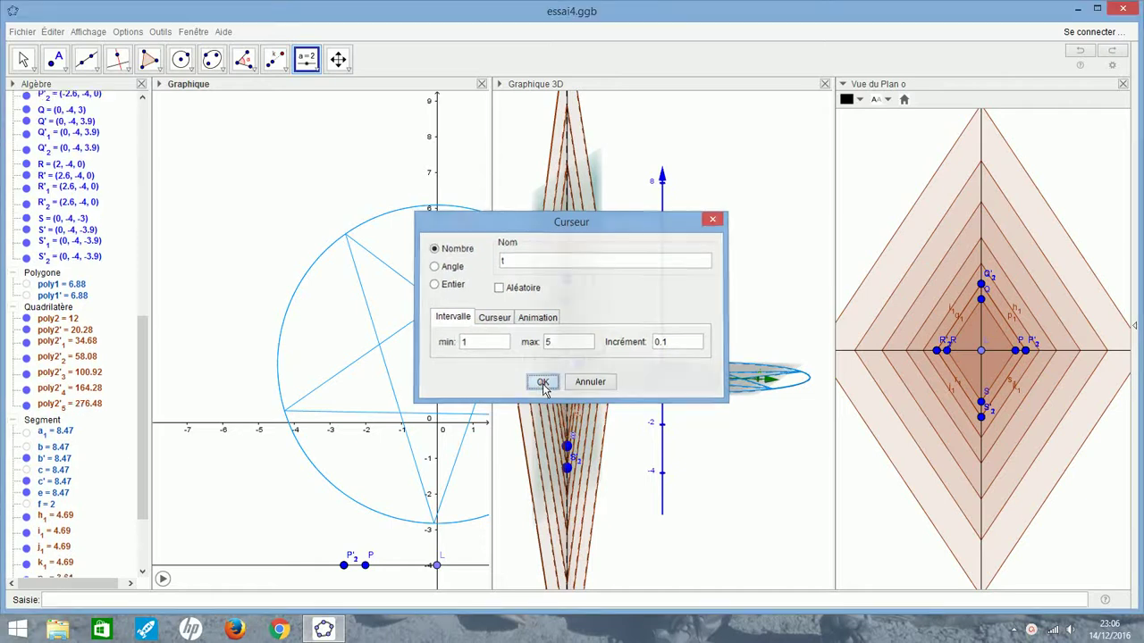
{"action": "left_click", "coordinate": [543, 383]}
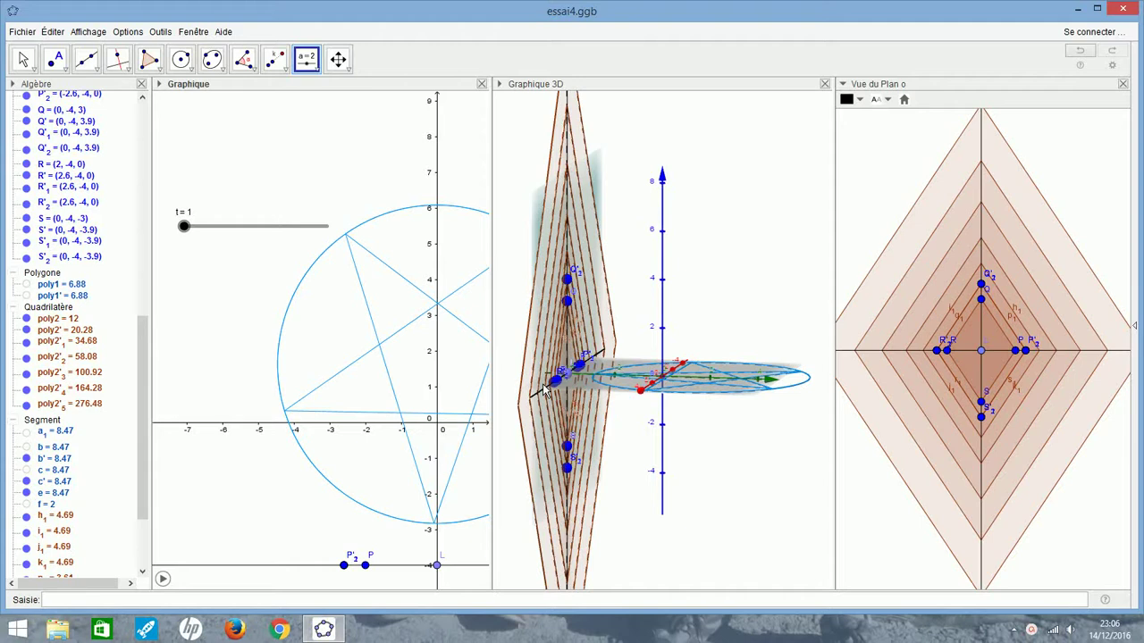
- Shrink the original rhombus poly2 by a homothety centred at L with factor 0.8
{"action": "left_click", "coordinate": [274, 68]}
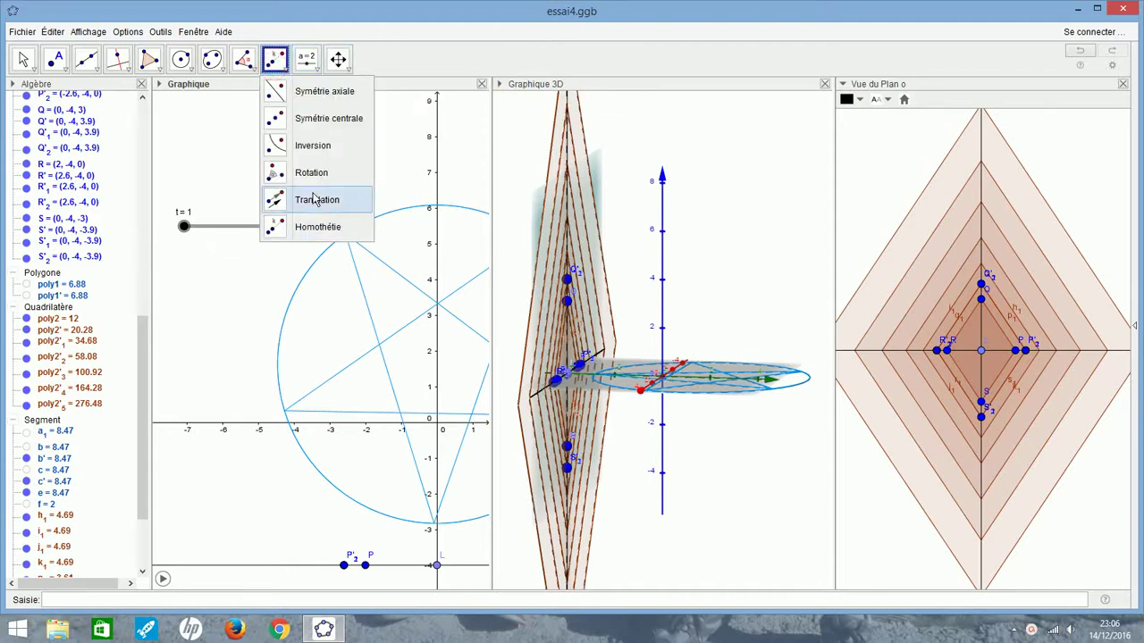
{"action": "left_click", "coordinate": [307, 226]}
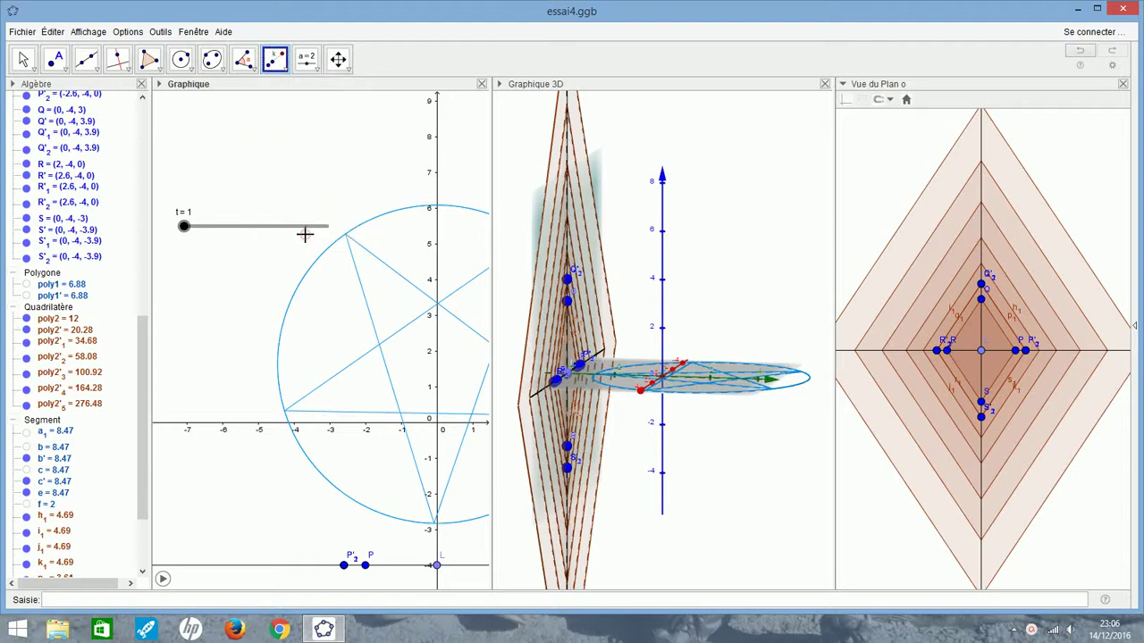
{"action": "left_click", "coordinate": [65, 319]}
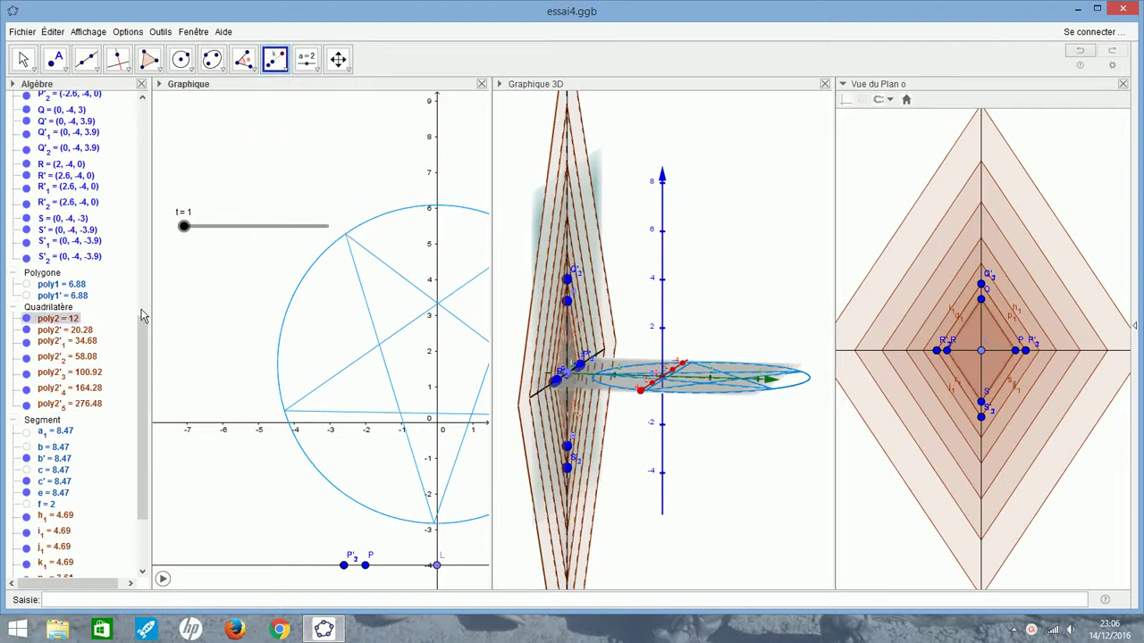
{"action": "left_click", "coordinate": [981, 352]}
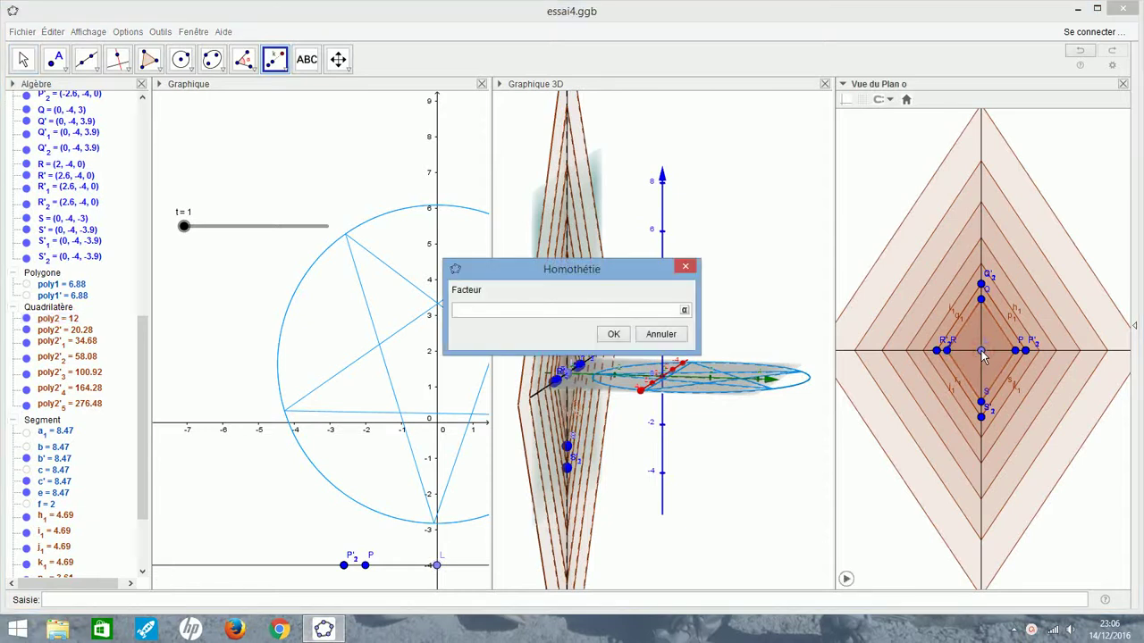
{"action": "type", "text": "0.8"}
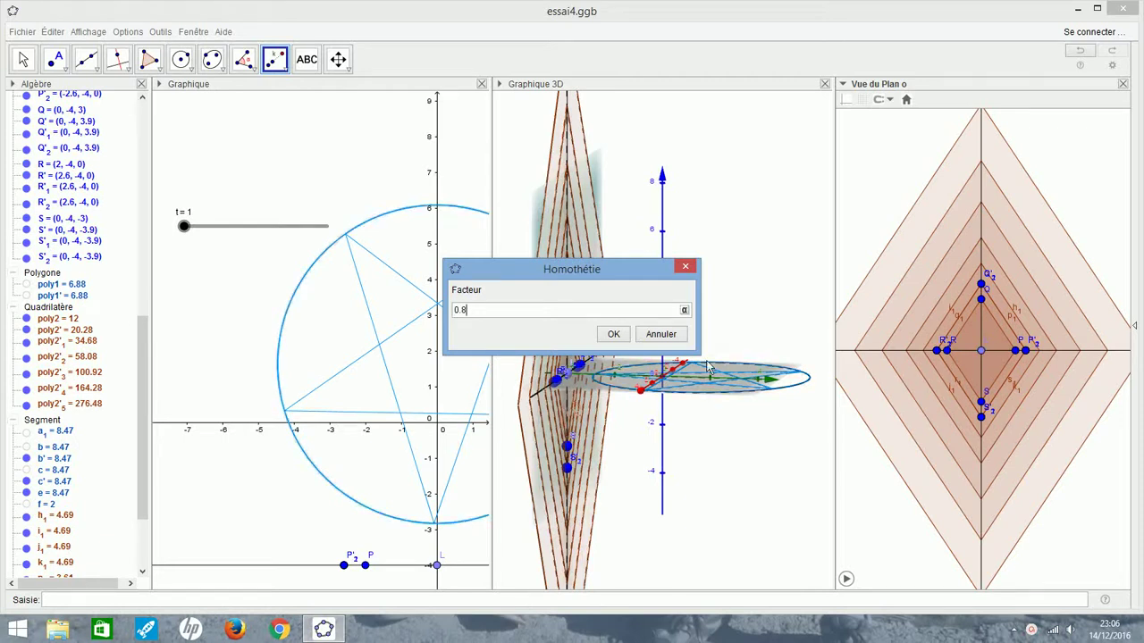
{"action": "left_click", "coordinate": [613, 334]}
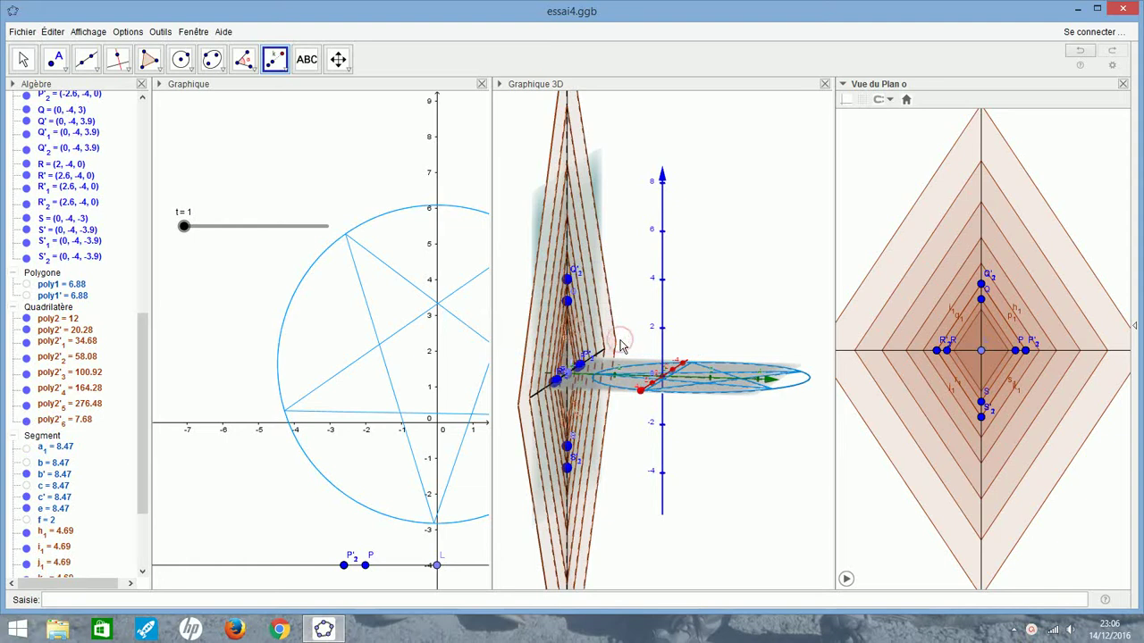
- Set the 0.8-scaled rhombus to display only when t>=2, and raise slider t to test the condition
{"action": "right_click", "coordinate": [80, 423]}
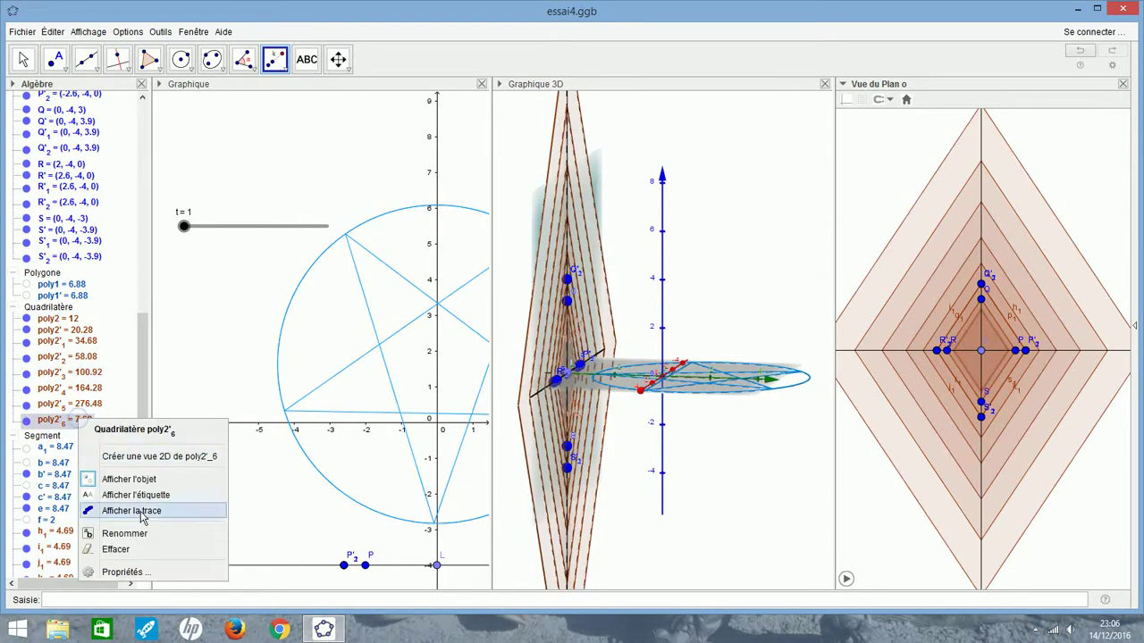
{"action": "left_click", "coordinate": [122, 572]}
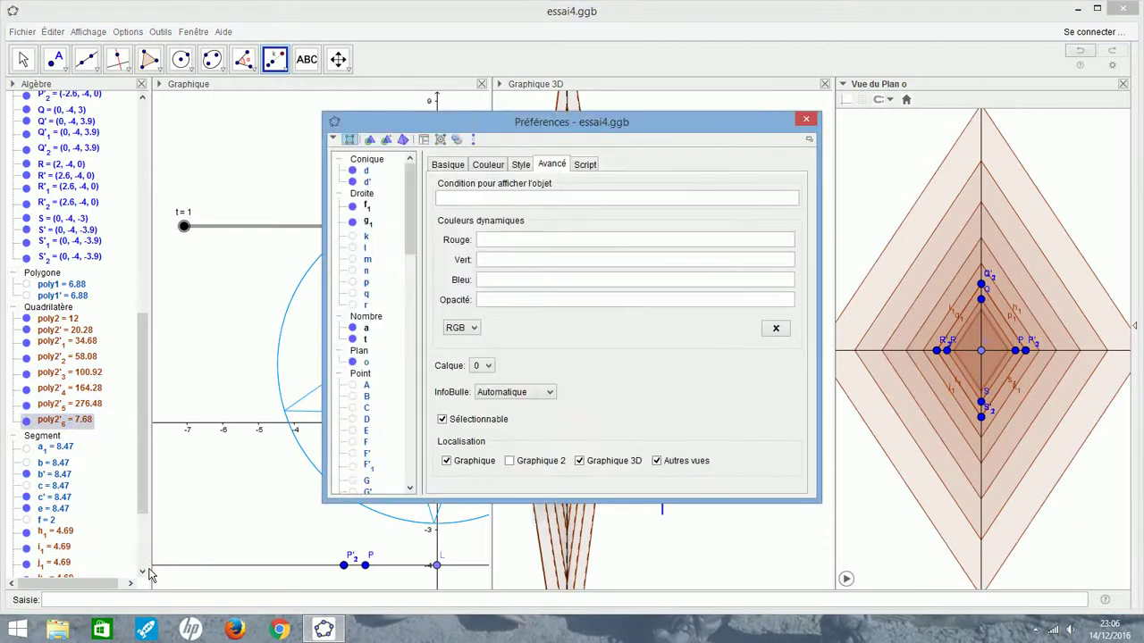
{"action": "left_click", "coordinate": [468, 196]}
{"action": "type", "text": "t>=2"}
{"action": "left_click", "coordinate": [807, 119]}
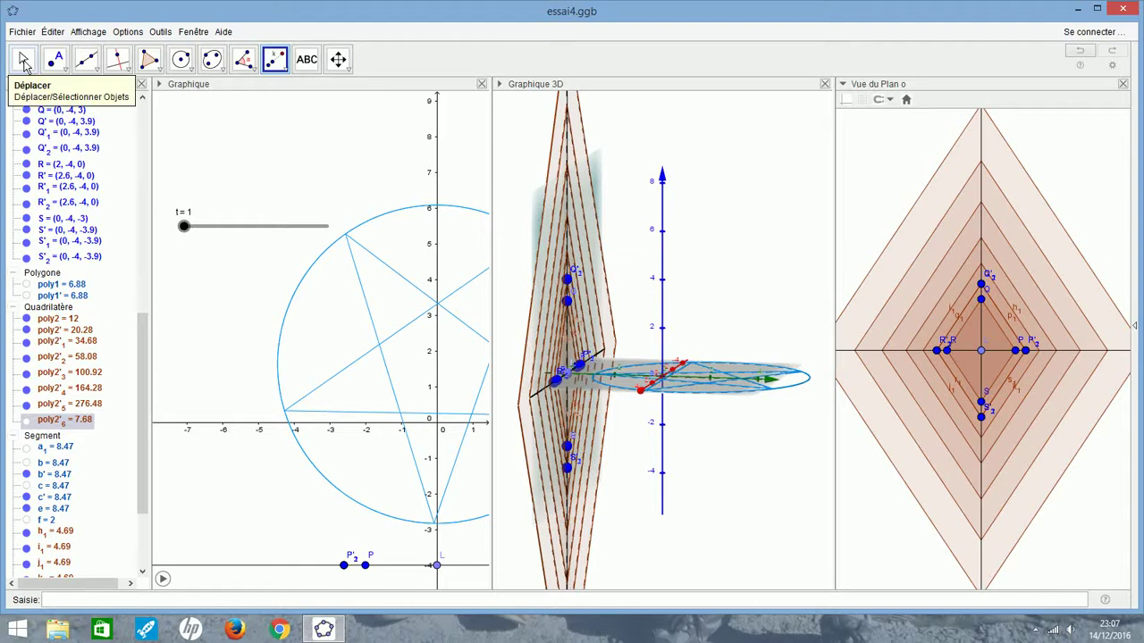
{"action": "left_click", "coordinate": [24, 63]}
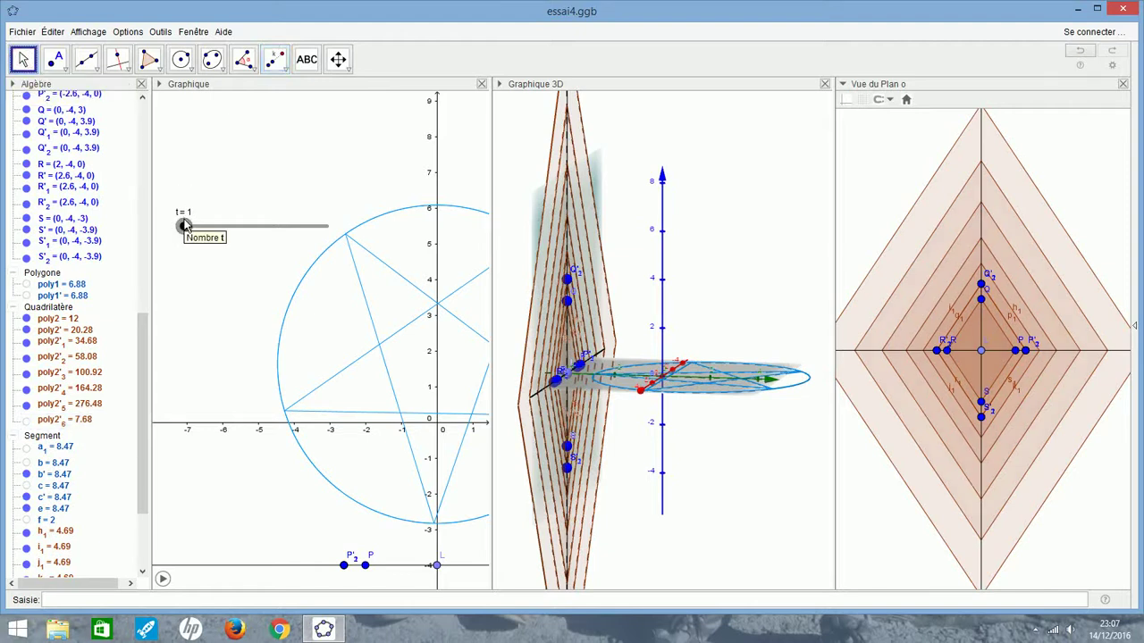
{"action": "left_click_drag", "start_coordinate": [184, 226], "coordinate": [284, 231]}
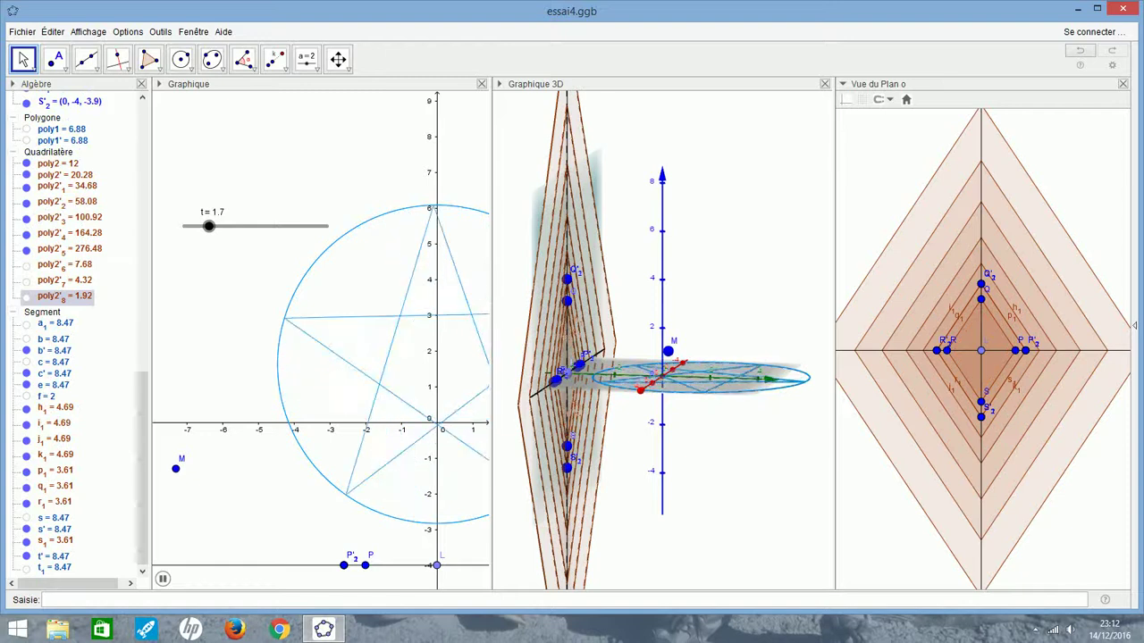
- Stop the star's rotation animation and set slider t to 5
{"action": "left_click", "coordinate": [164, 580]}
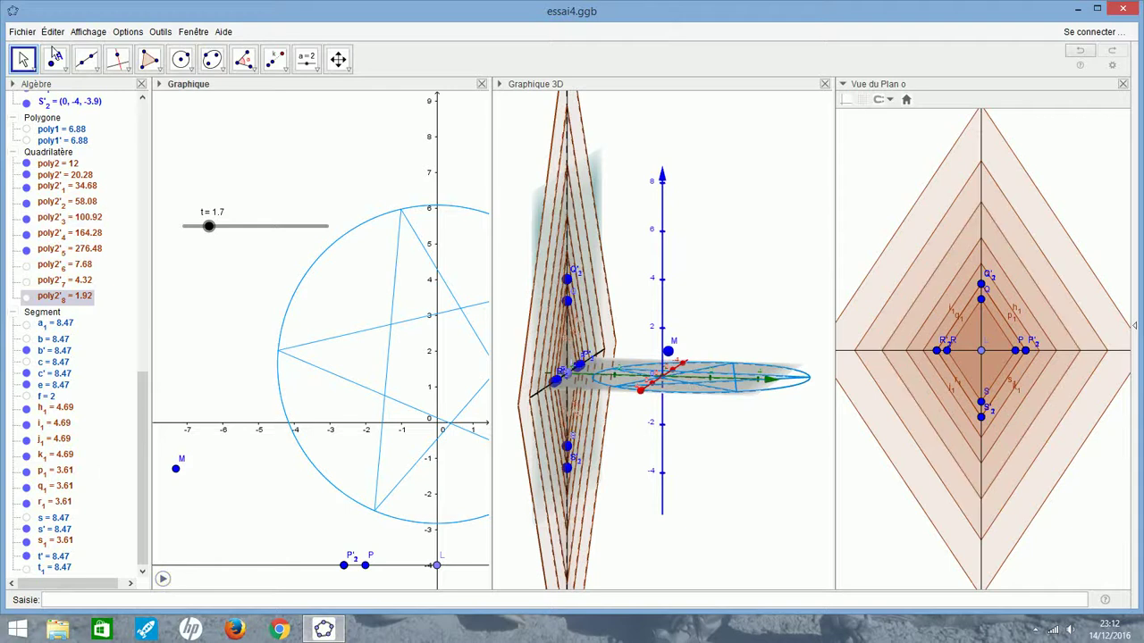
{"action": "left_click_drag", "start_coordinate": [208, 227], "coordinate": [328, 233]}
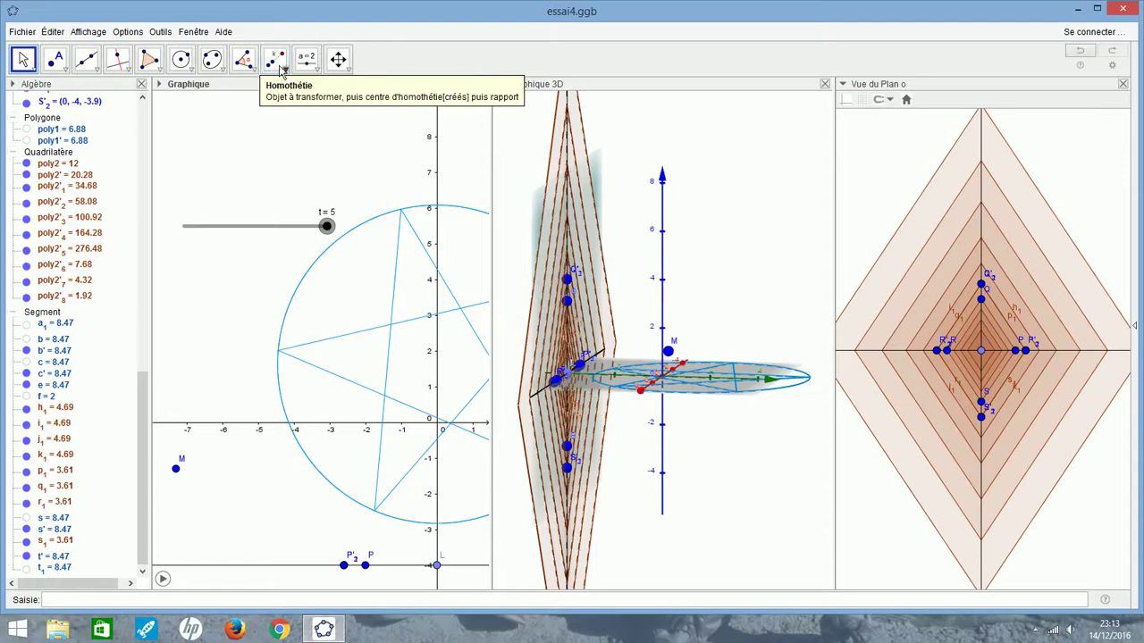
- Add a number slider r ranging from 1 to 5 with increment 0.1 above slider t in the flat graphics view
{"action": "left_click", "coordinate": [307, 59]}
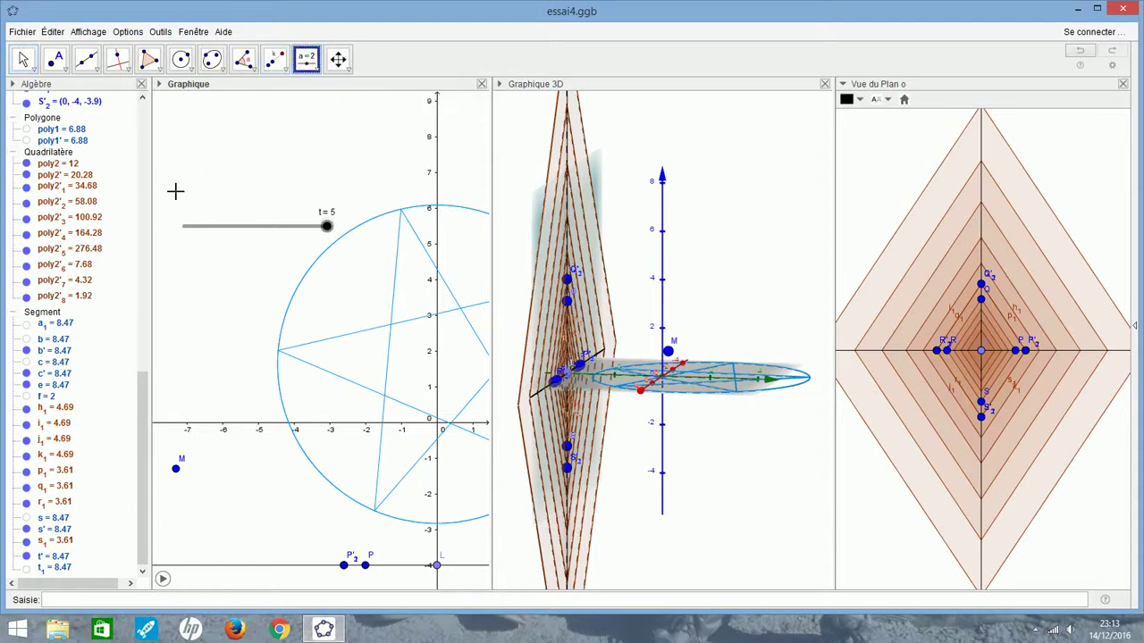
{"action": "left_click", "coordinate": [175, 192]}
{"action": "type", "text": "r"}
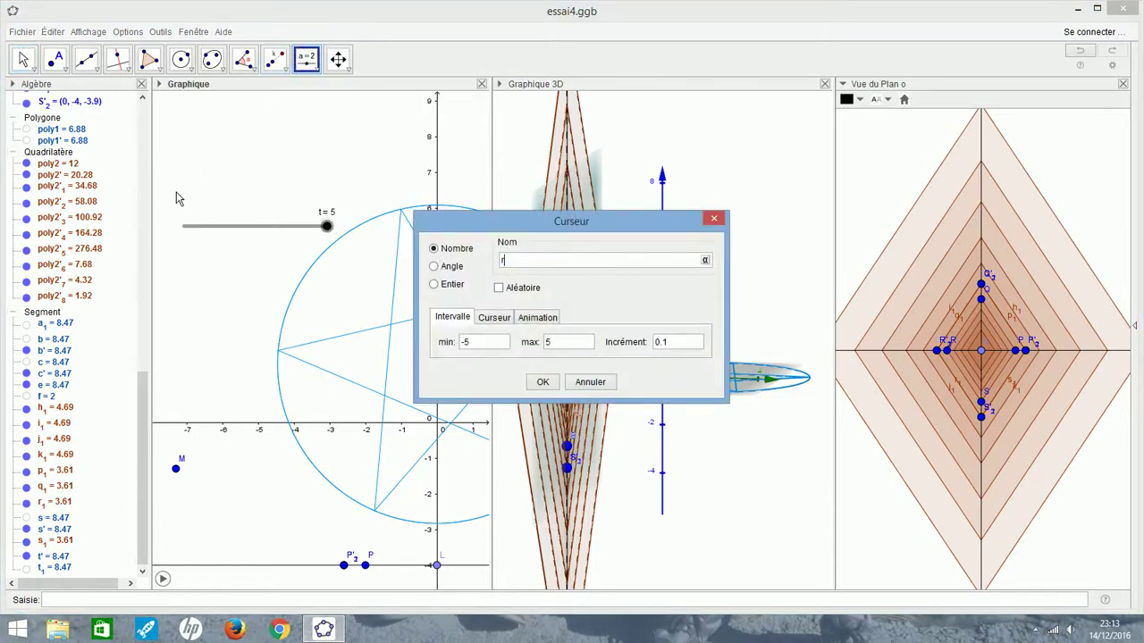
{"action": "left_click_drag", "start_coordinate": [480, 346], "coordinate": [458, 347]}
{"action": "key", "text": "BackSpace"}
{"action": "type", "text": "1"}
{"action": "left_click", "coordinate": [545, 383]}
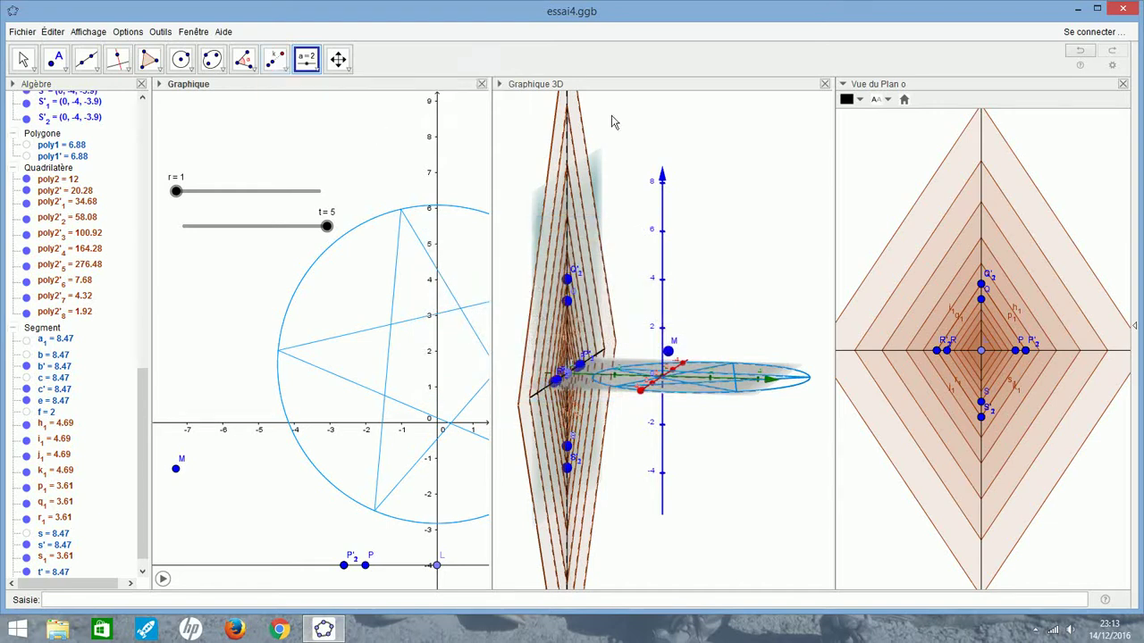
- Apply a homothety centred at L with factor r to all the nested rhombuses together in the plane view
{"action": "scroll", "coordinate": [843, 166], "scroll_direction": "down", "scroll_amount": 3}
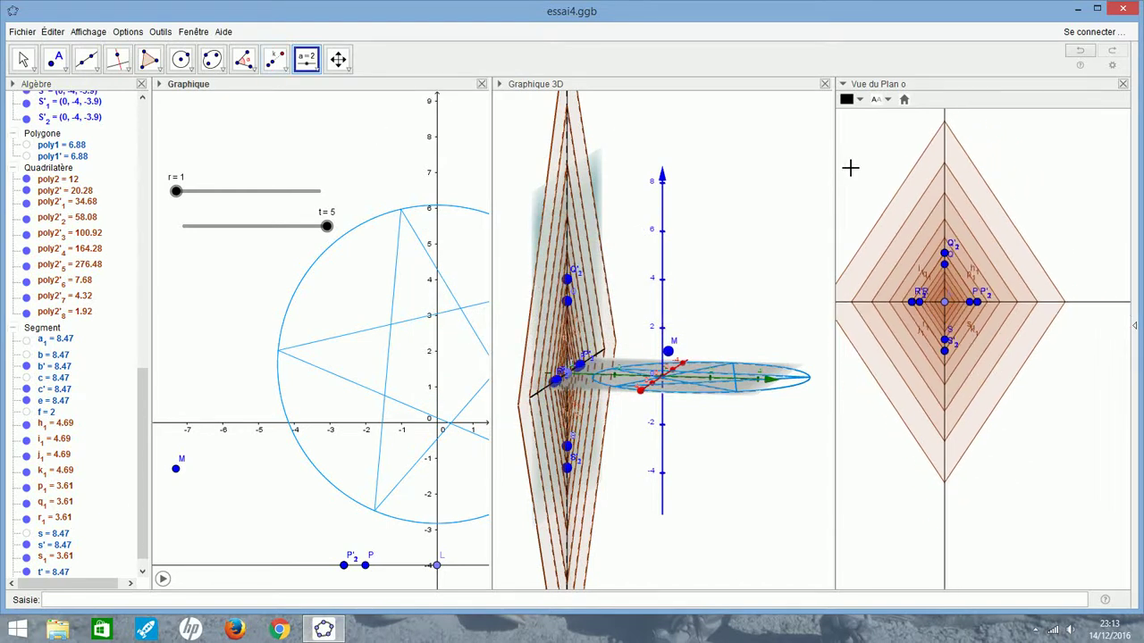
{"action": "left_click", "coordinate": [21, 59]}
{"action": "left_click_drag", "start_coordinate": [880, 155], "coordinate": [923, 188]}
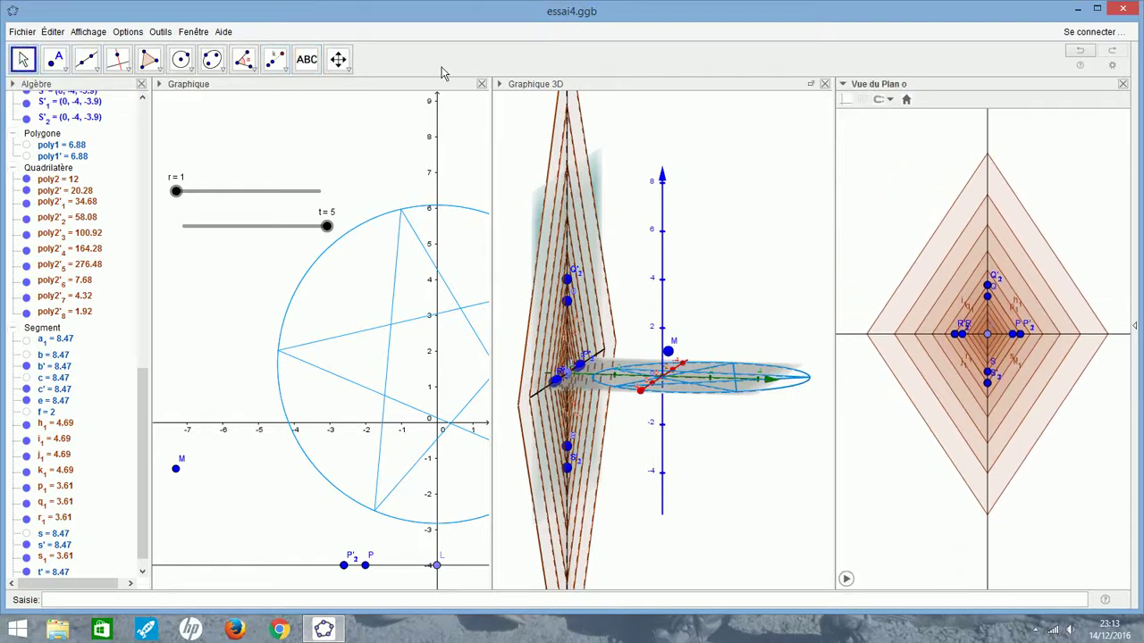
{"action": "left_click", "coordinate": [277, 59]}
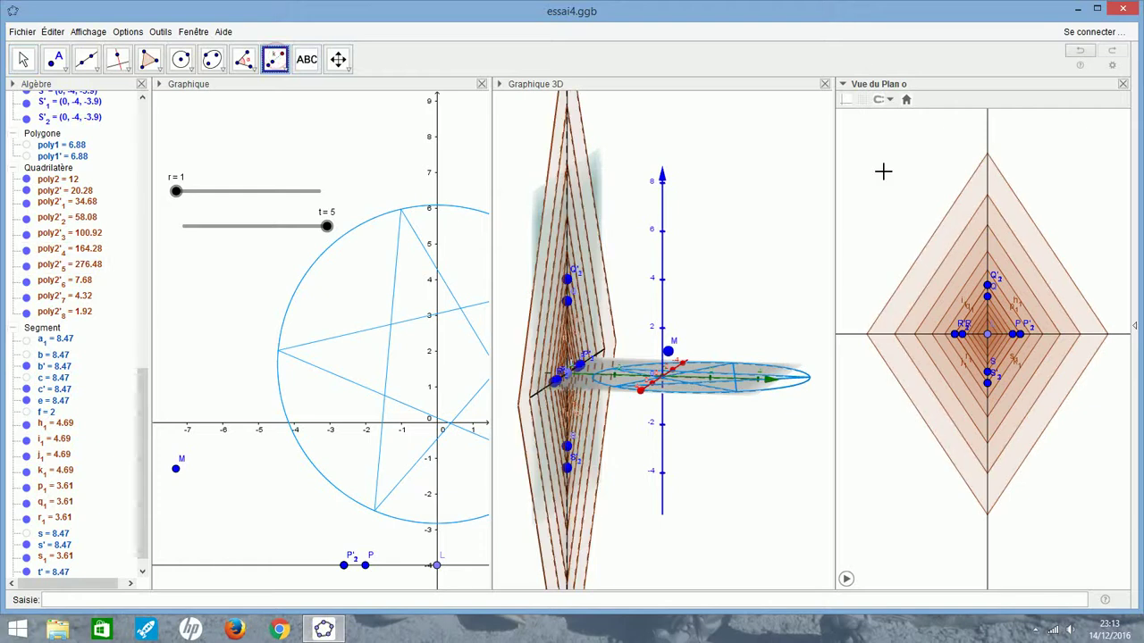
{"action": "left_click_drag", "start_coordinate": [871, 160], "coordinate": [1113, 530]}
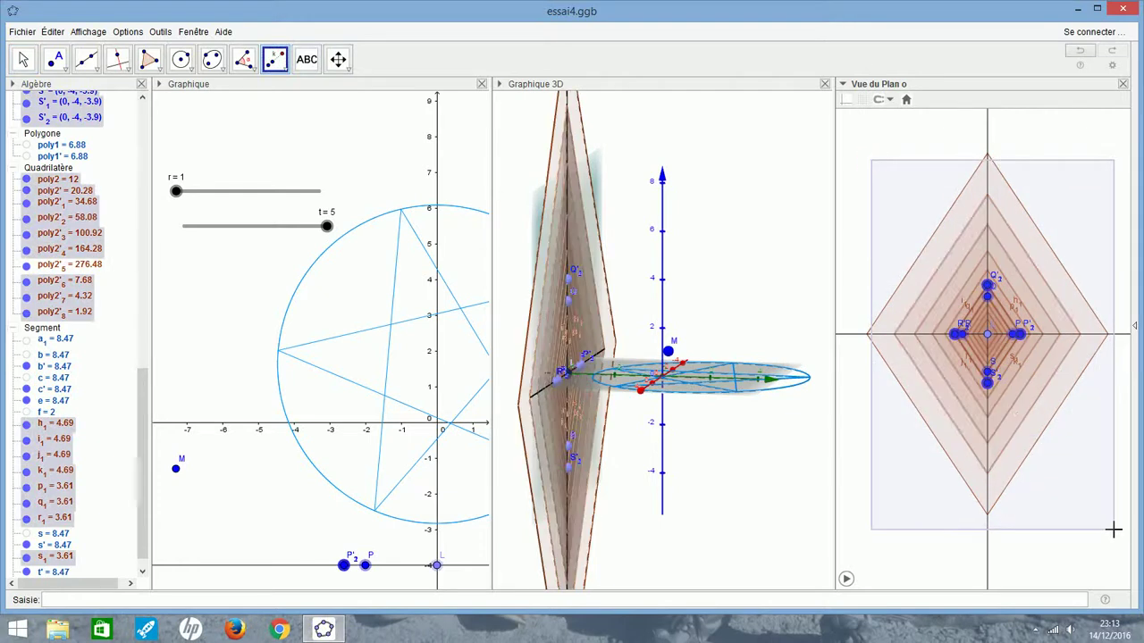
{"action": "left_click", "coordinate": [987, 336]}
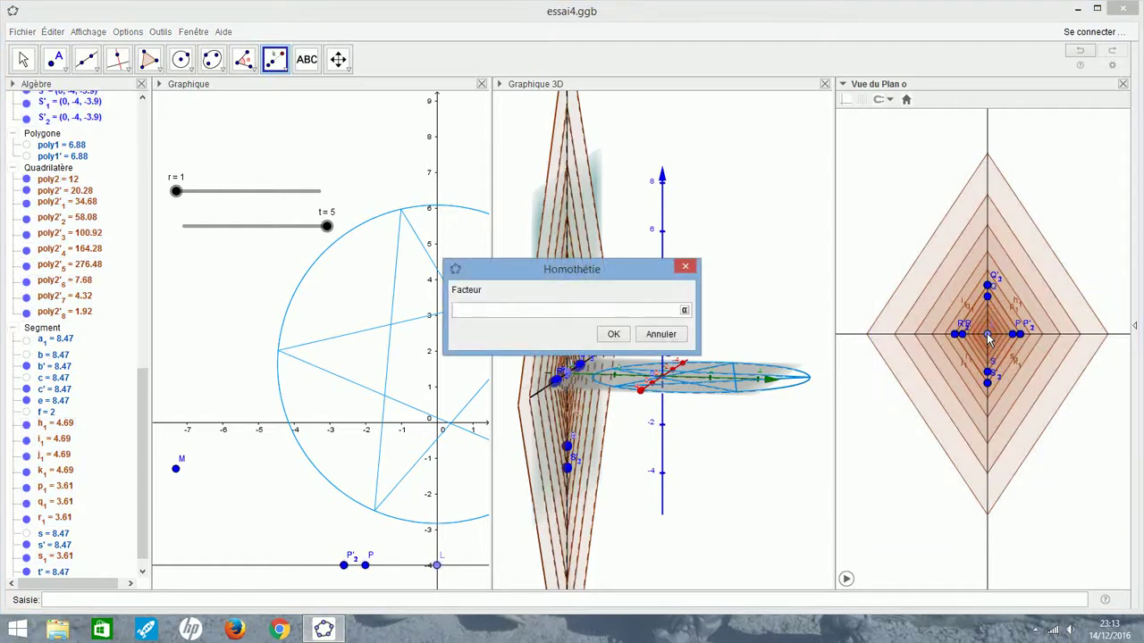
{"action": "type", "text": "r"}
{"action": "key", "text": "Return"}
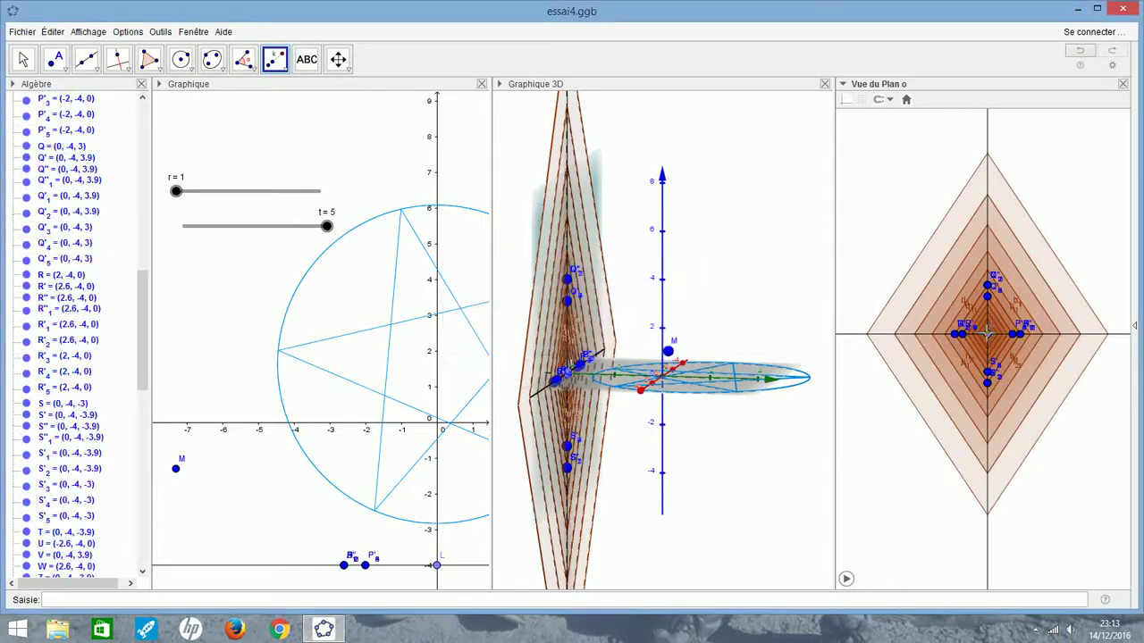
- Adjust slider r to test the scaling of the rhombuses, and start the animation of the sliders and star
{"action": "left_click", "coordinate": [25, 60]}
{"action": "mouse_move", "coordinate": [176, 194]}
{"action": "left_mouse_down"}
{"action": "mouse_move", "coordinate": [274, 197]}
{"action": "mouse_move", "coordinate": [179, 195]}
{"action": "left_mouse_up"}
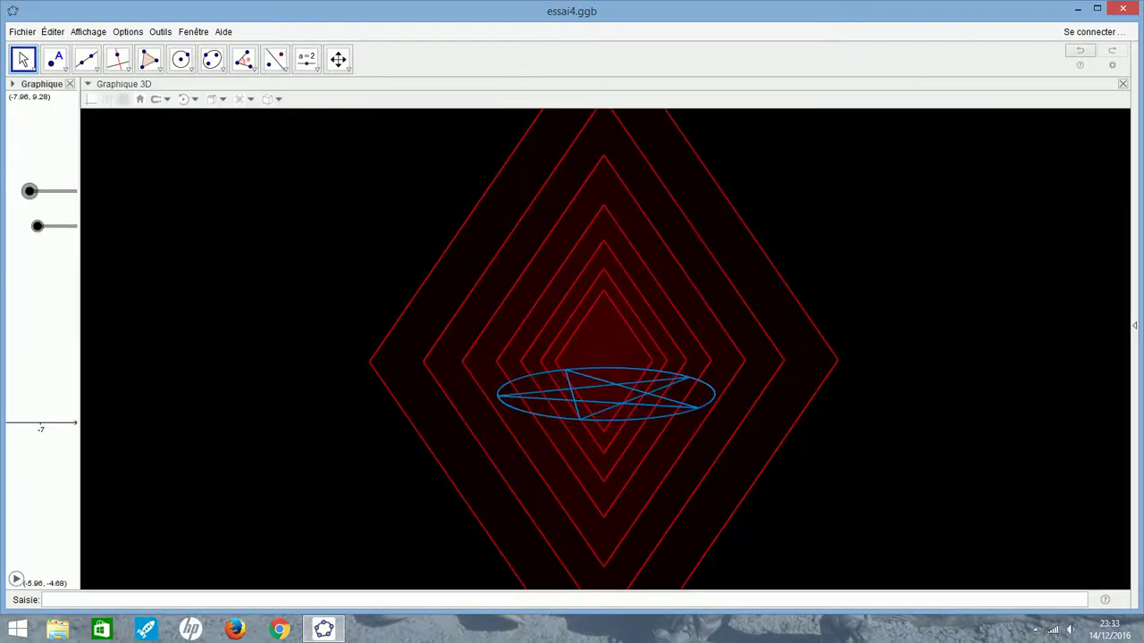
{"action": "left_click", "coordinate": [16, 580]}
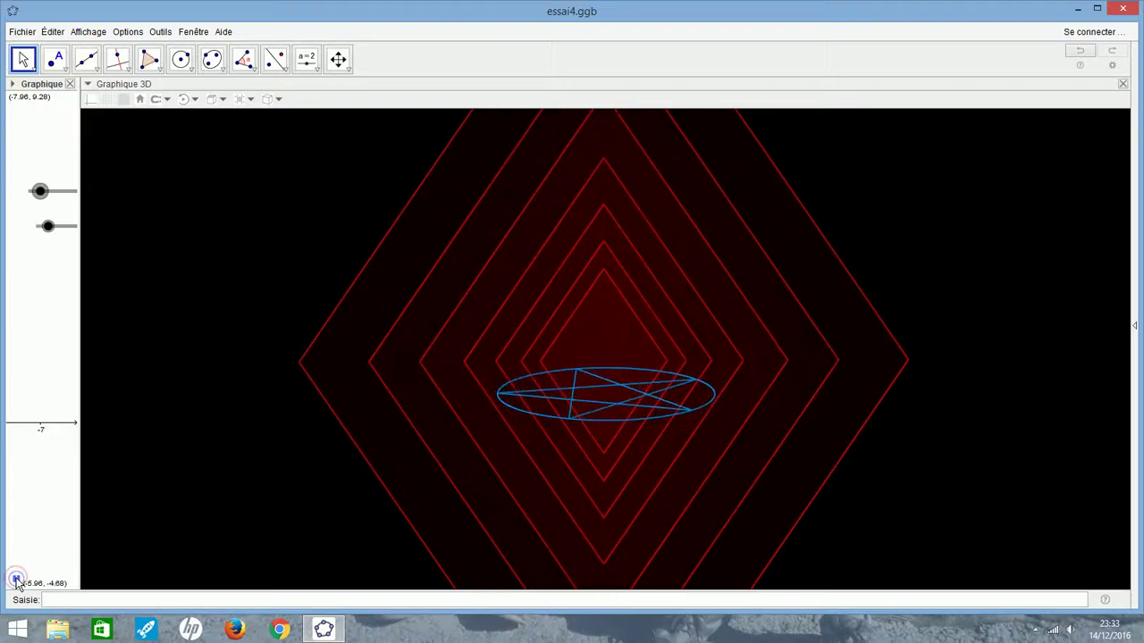